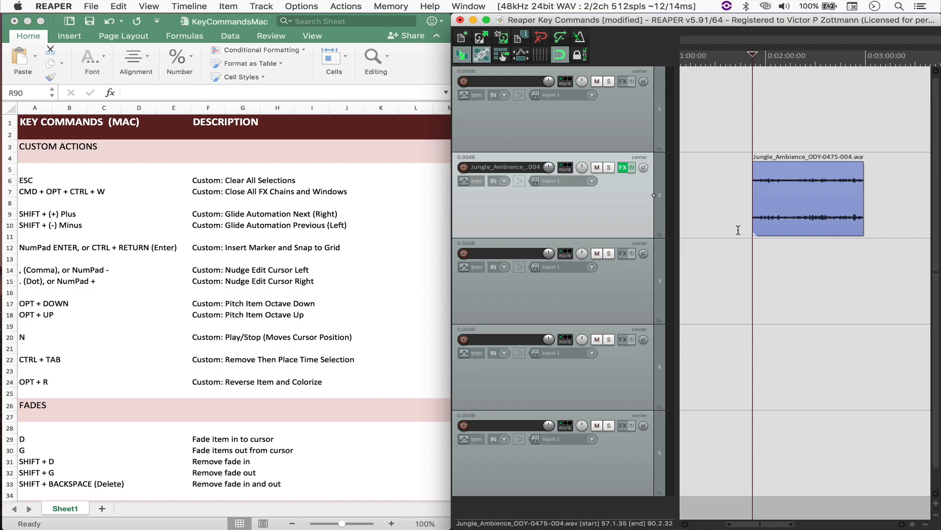
scroll(215, 255, "down", 5)
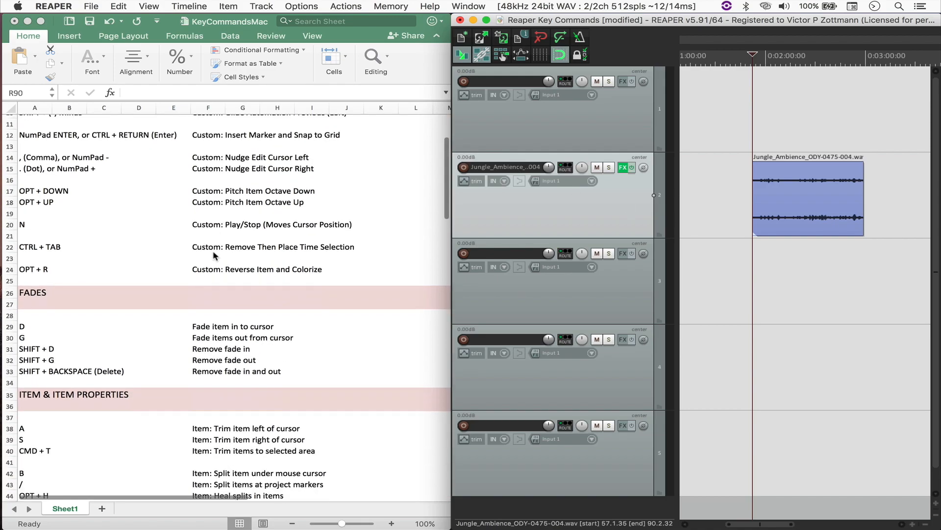
scroll(214, 255, "down", 5)
scroll(214, 255, "down", 5)
scroll(215, 255, "down", 3)
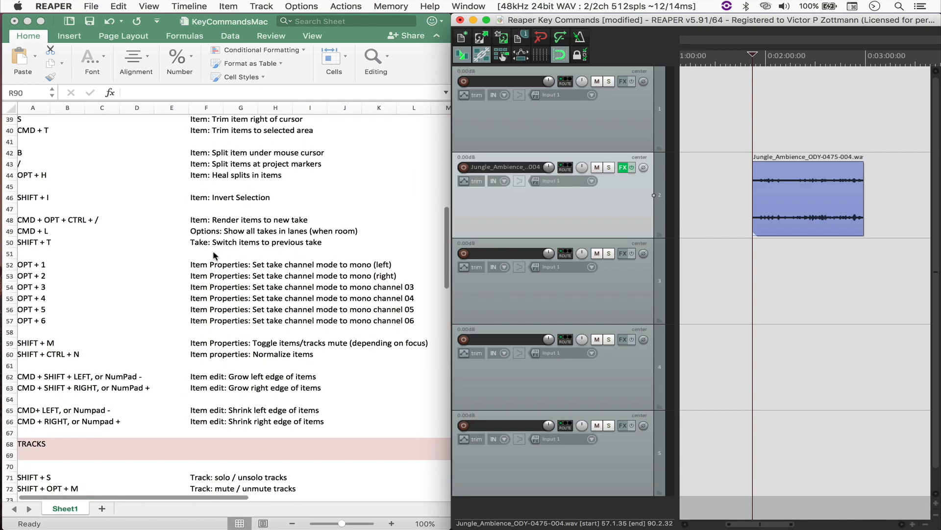
scroll(214, 254, "down", 3)
scroll(214, 254, "up", 5)
scroll(147, 264, "up", 5)
scroll(98, 280, "down", 2)
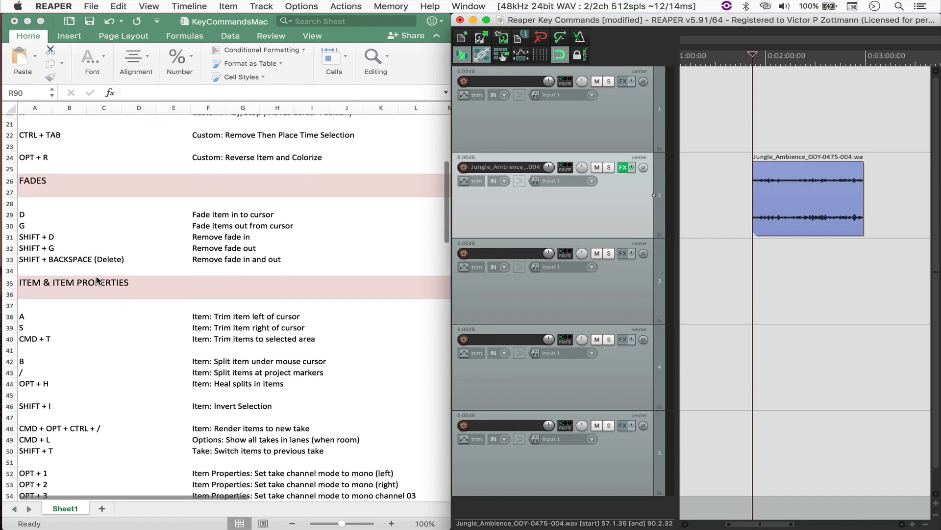
scroll(97, 279, "down", 2)
scroll(98, 280, "down", 1)
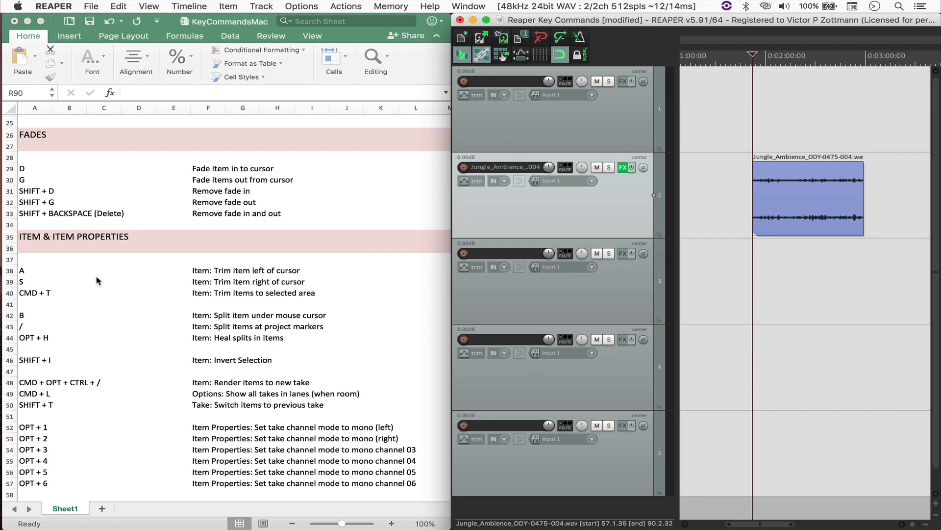
scroll(97, 280, "up", 8)
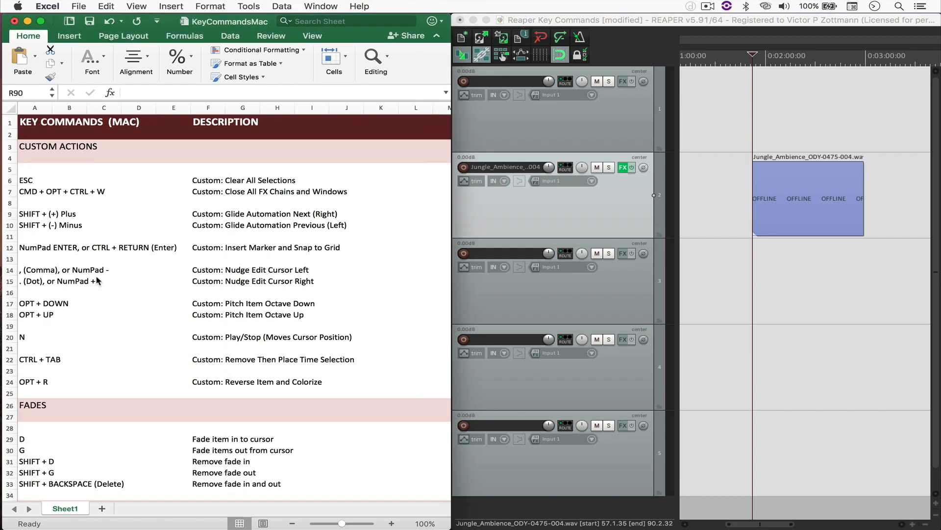
- Render the Jungle_Ambience item to a second take and audition takes one and two in lanes
key("super+grave")
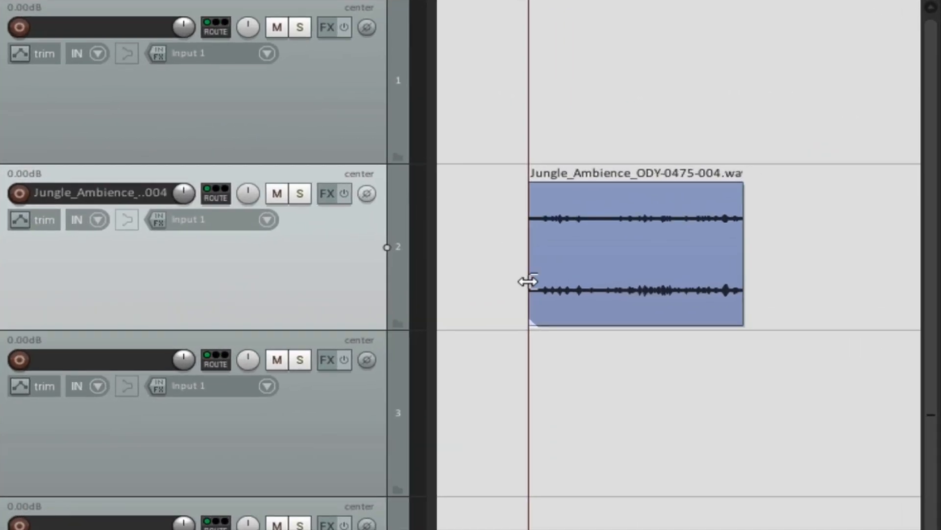
left_click(625, 291)
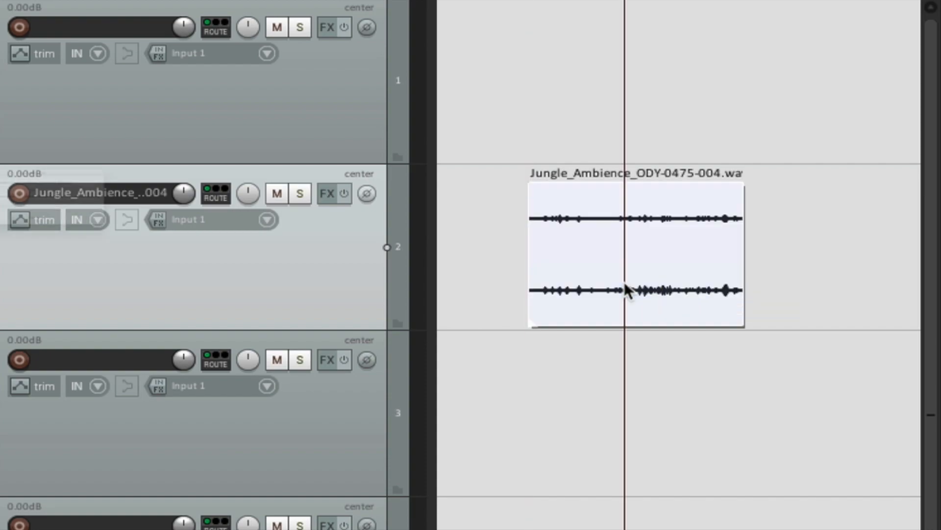
key("ctrl+v")
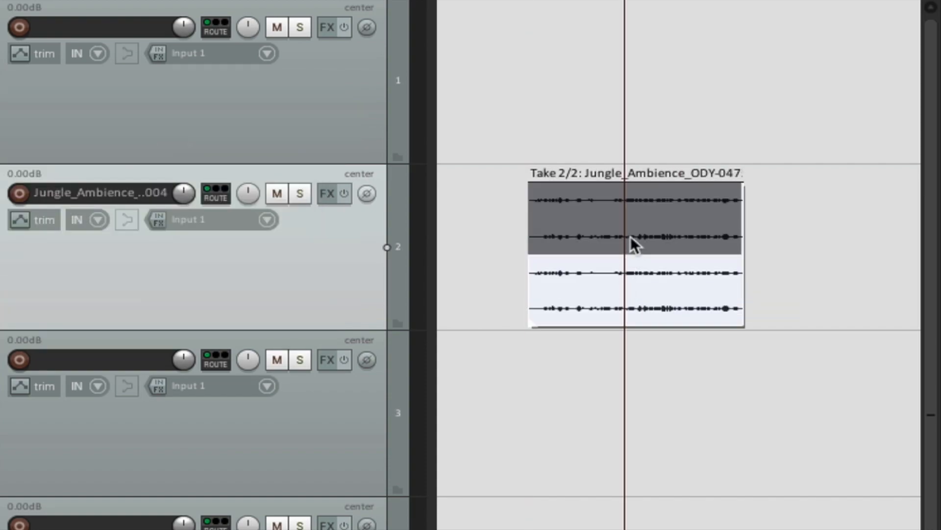
left_click(630, 236)
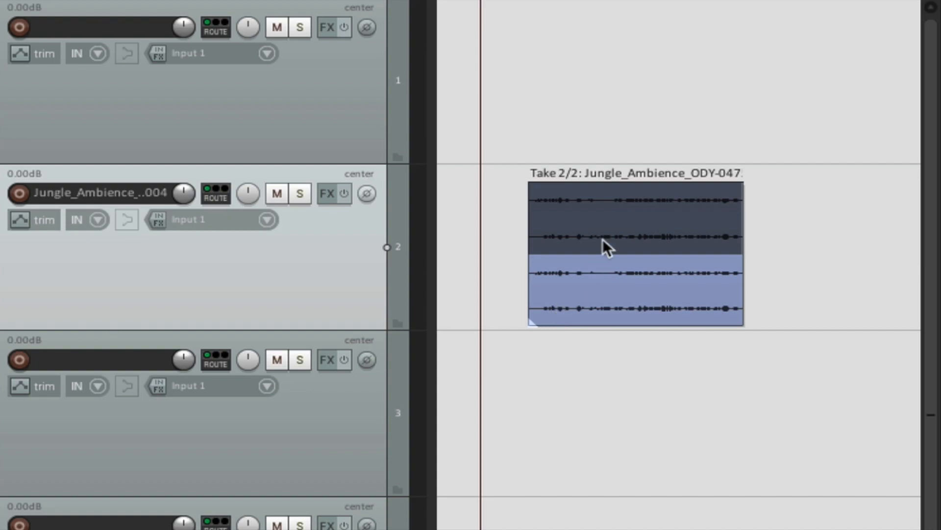
left_click(551, 219)
left_click(608, 200)
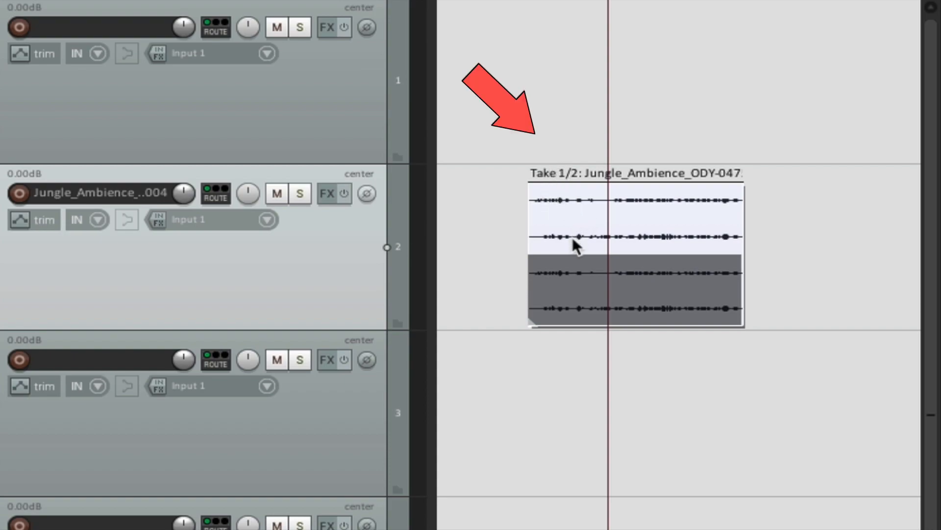
left_click(574, 281)
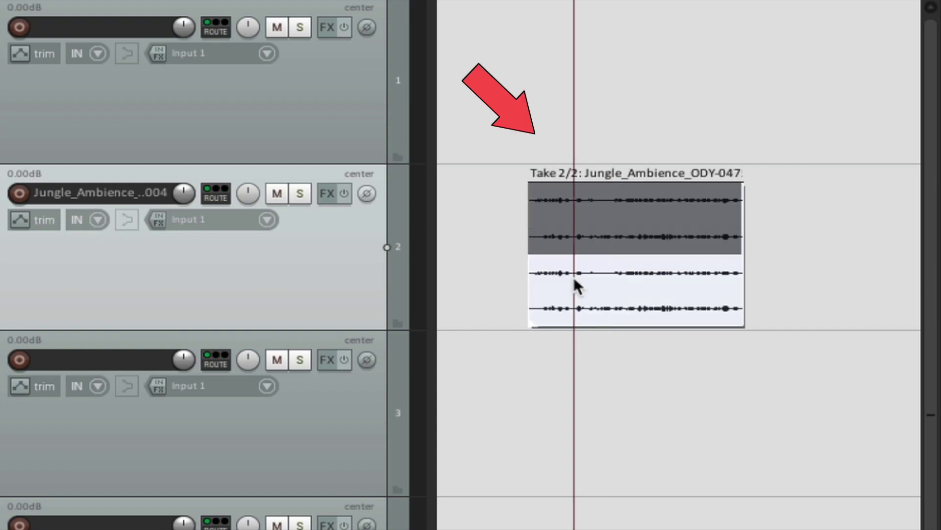
left_click(619, 313)
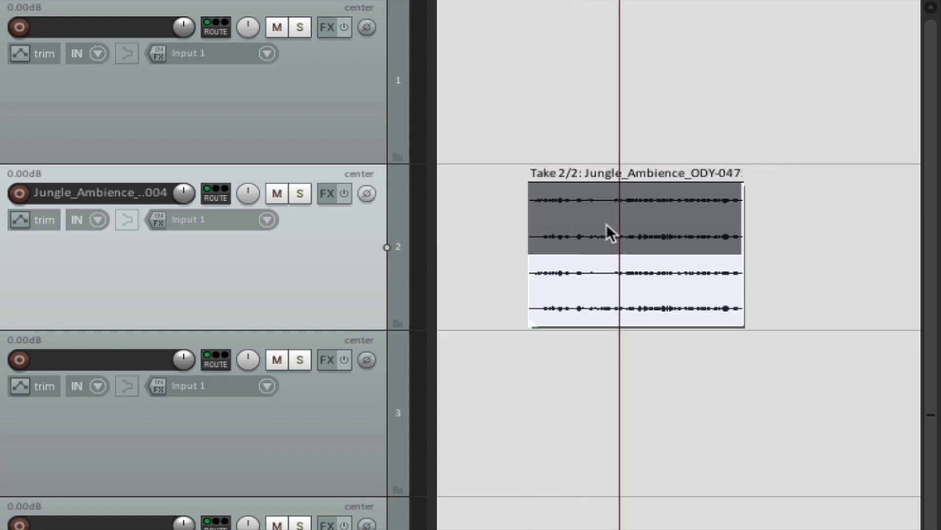
left_click(513, 236)
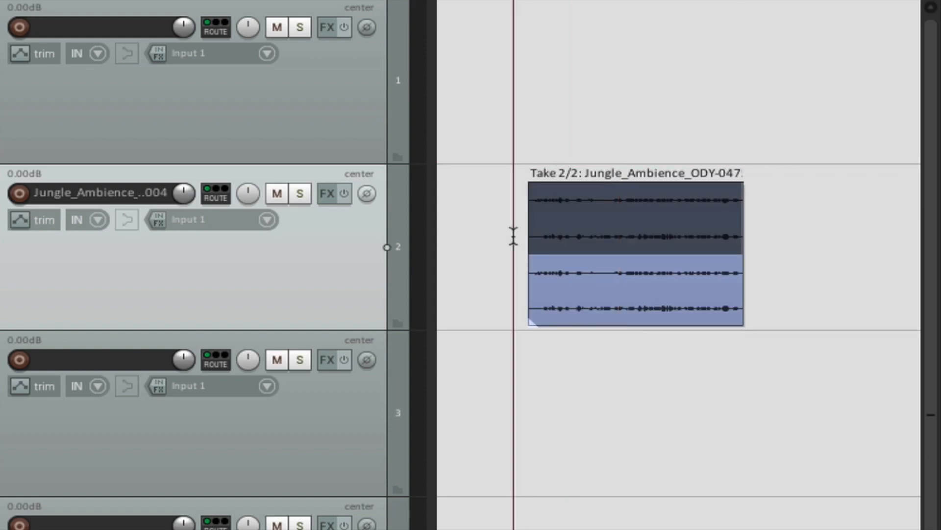
- Render the item twice more so it holds four takes, the fourth active
left_click(598, 287)
key("ctrl+alt+g")
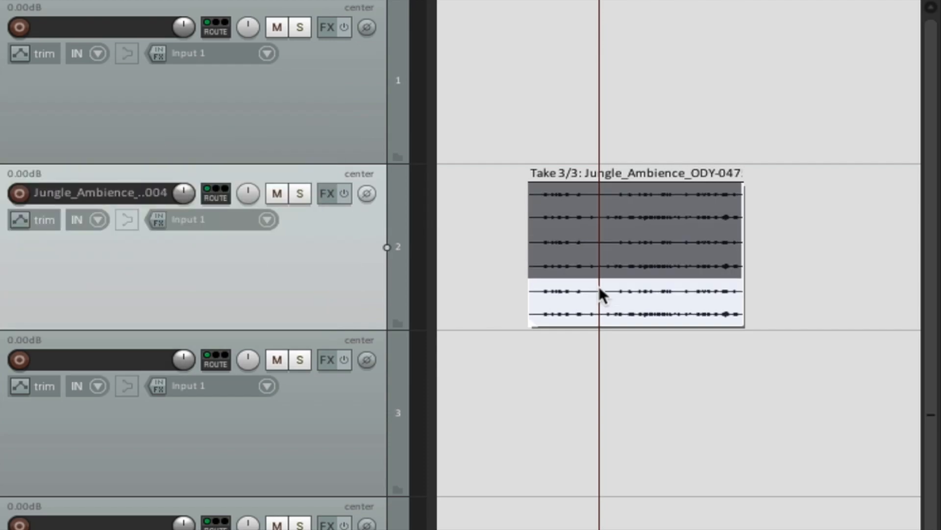
key("ctrl+alt+g")
left_click(567, 317)
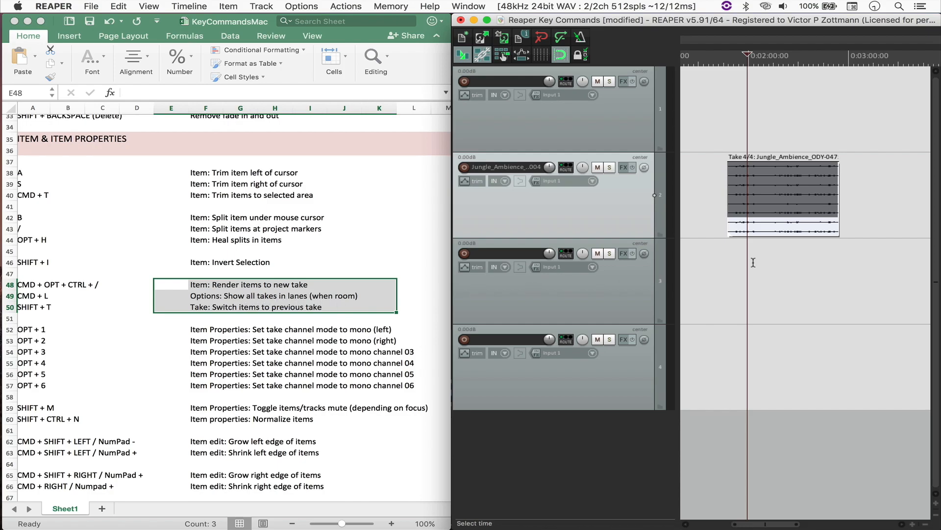
- Hide the take lanes and step the Jungle_Ambience item back two takes toward take 1 of 4
key("super+l")
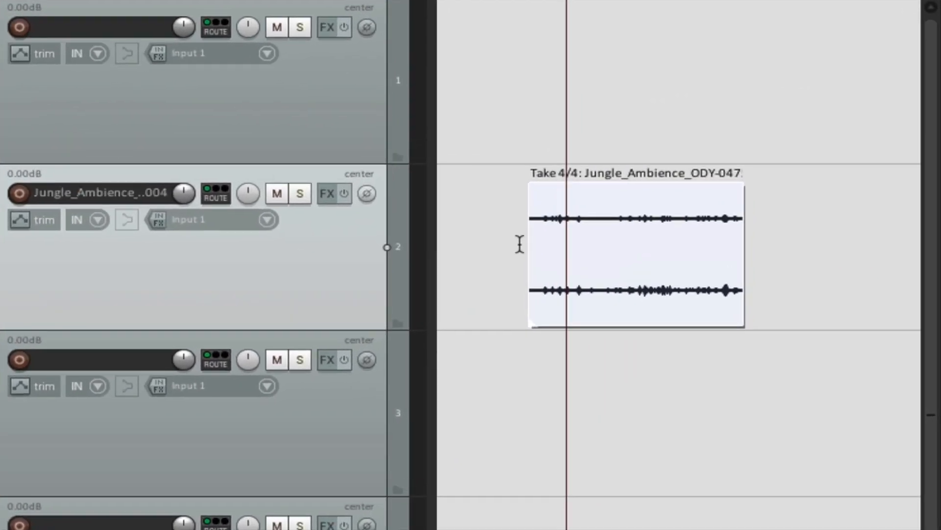
left_click(736, 213)
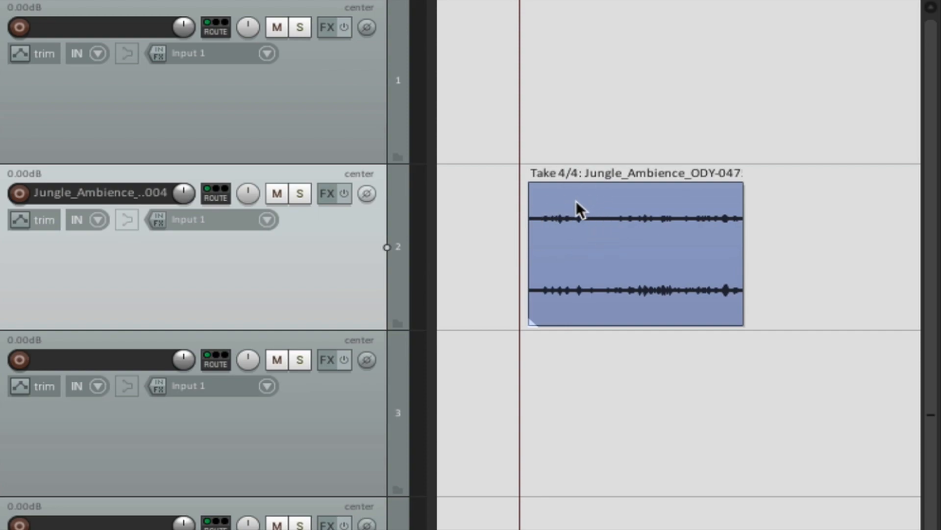
left_click(710, 274)
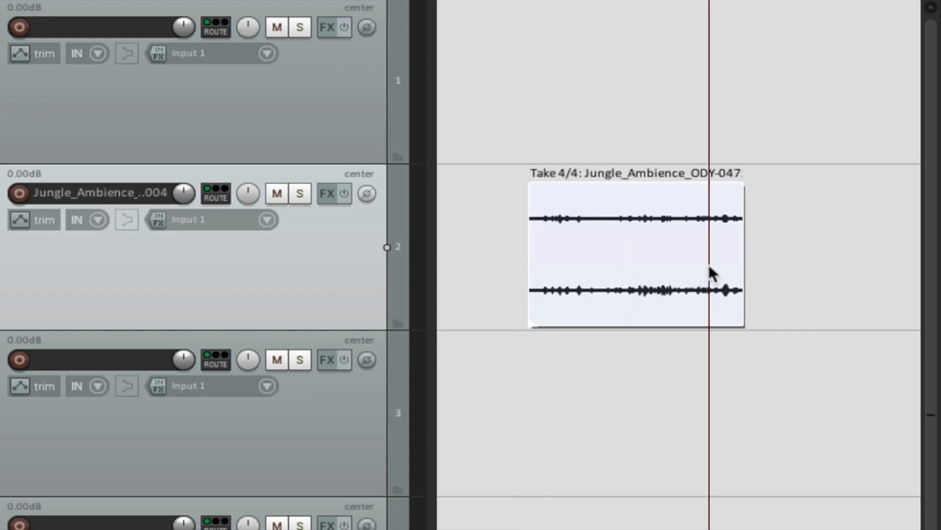
key("shift+t")
key("shift+t")
key("shift+t")
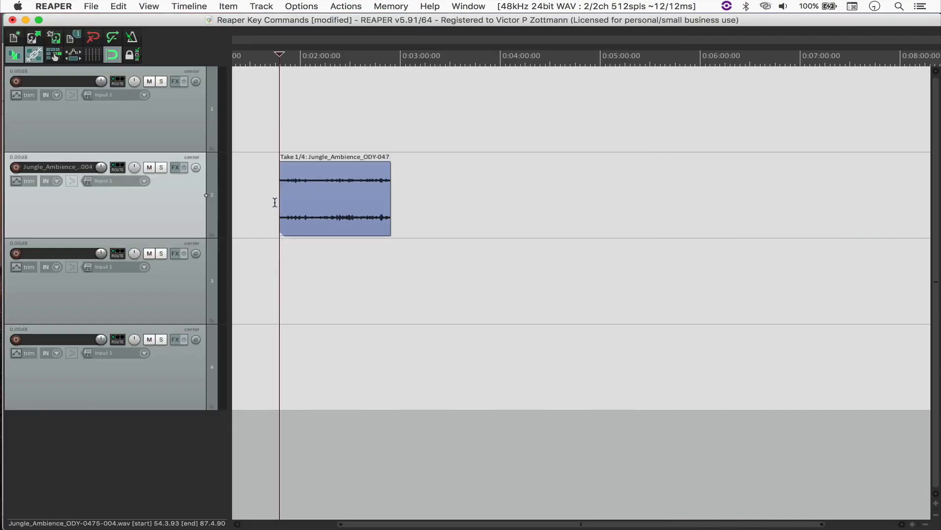
- Insert VST: ReaEQ on track 2 and float its controls in a repositioned window
key("shift+f")
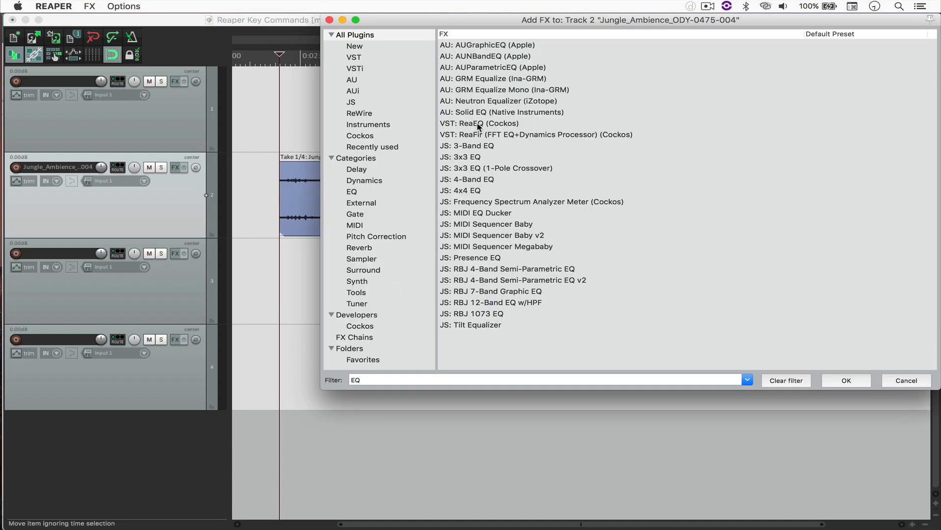
left_click(478, 123)
left_click(846, 380)
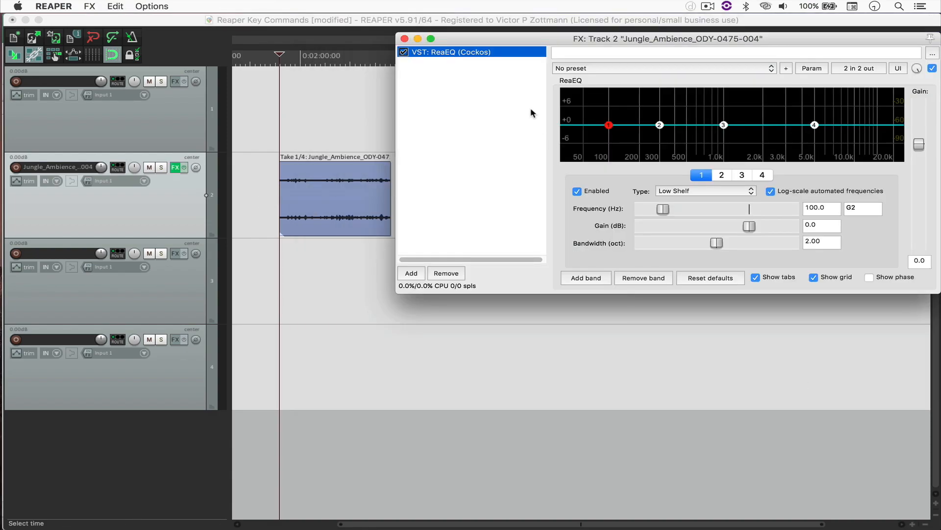
double_click(479, 57)
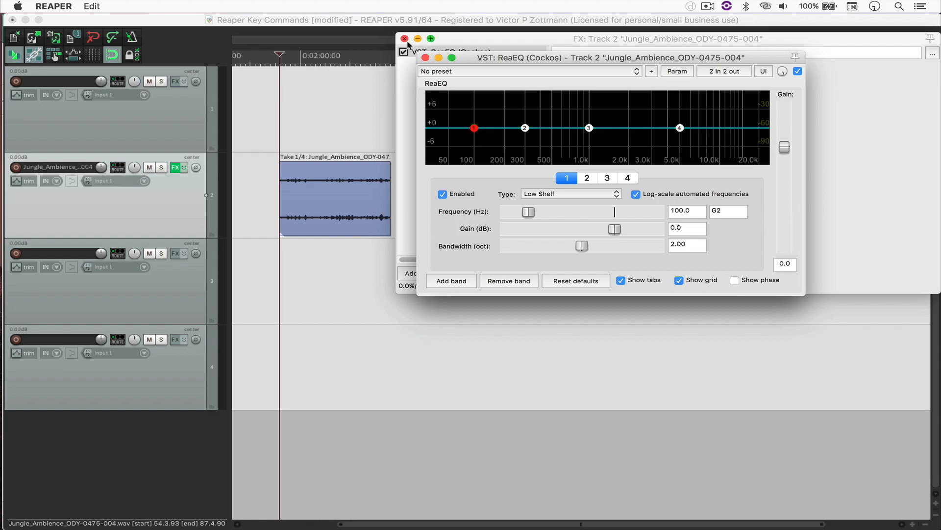
left_click_drag(397, 37, 409, 45)
left_click_drag(486, 57, 536, 178)
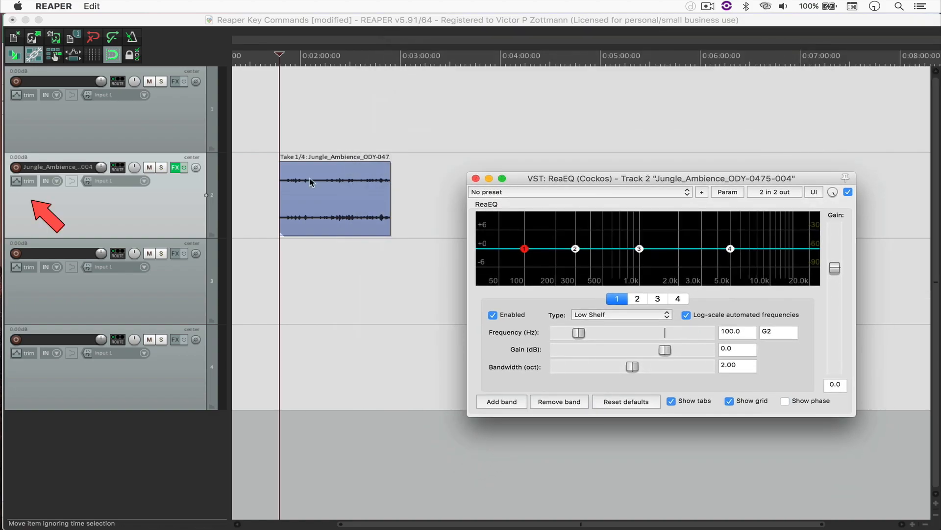
- Show the ReaEQ frequency, gain and Q envelopes for the low shelf and bands as lanes on track 2
left_click(17, 183)
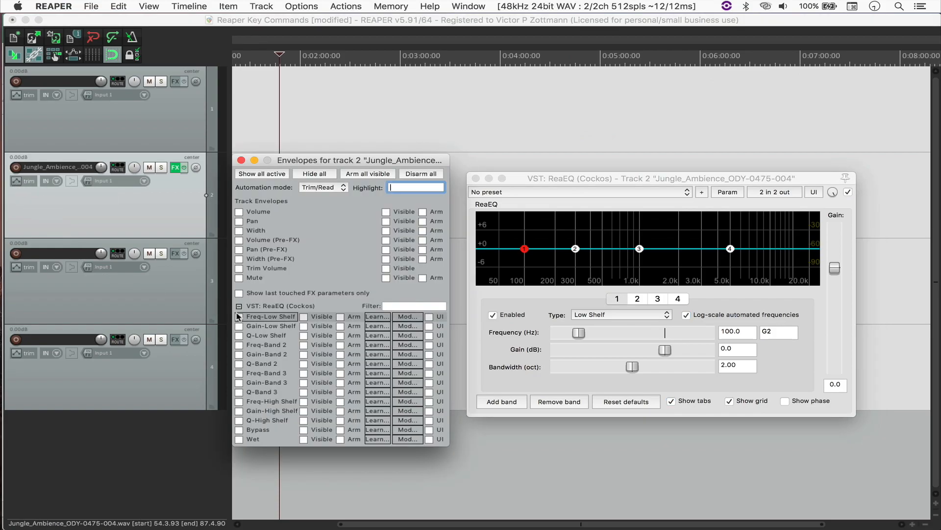
left_click(239, 316)
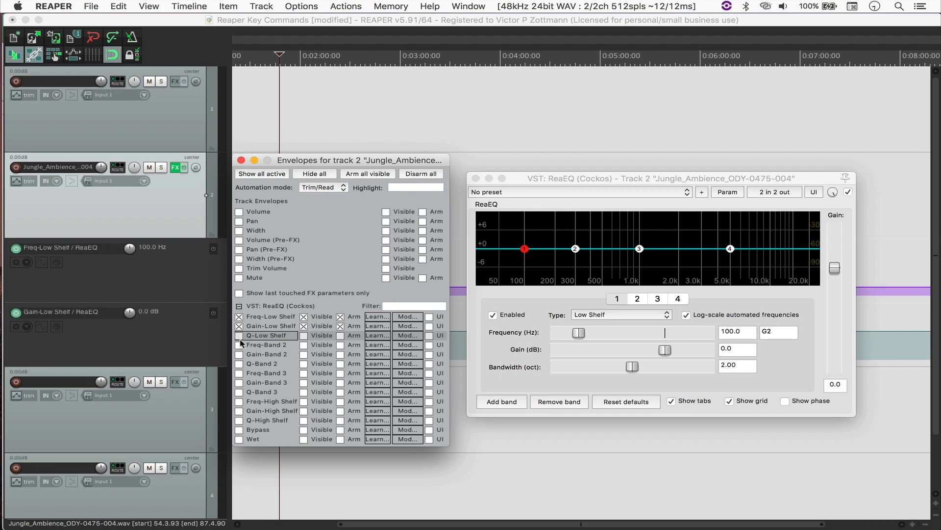
left_click(240, 344)
left_click(240, 363)
left_click(240, 382)
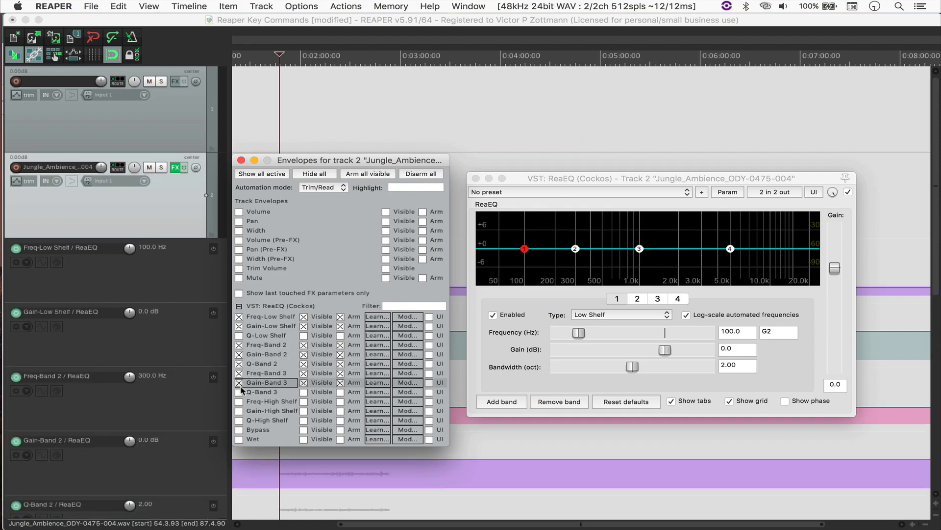
left_click(240, 400)
left_click(239, 410)
left_click(239, 430)
left_click(240, 439)
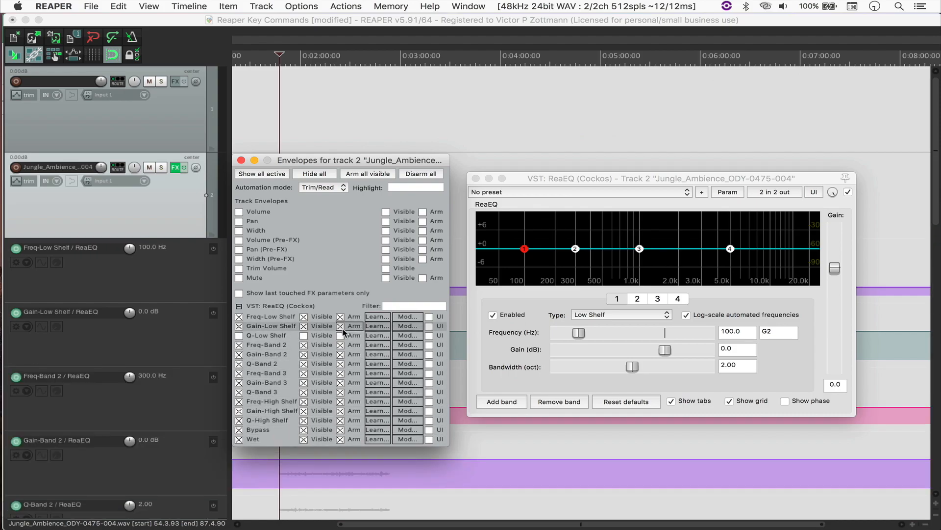
left_click(240, 336)
key("Escape")
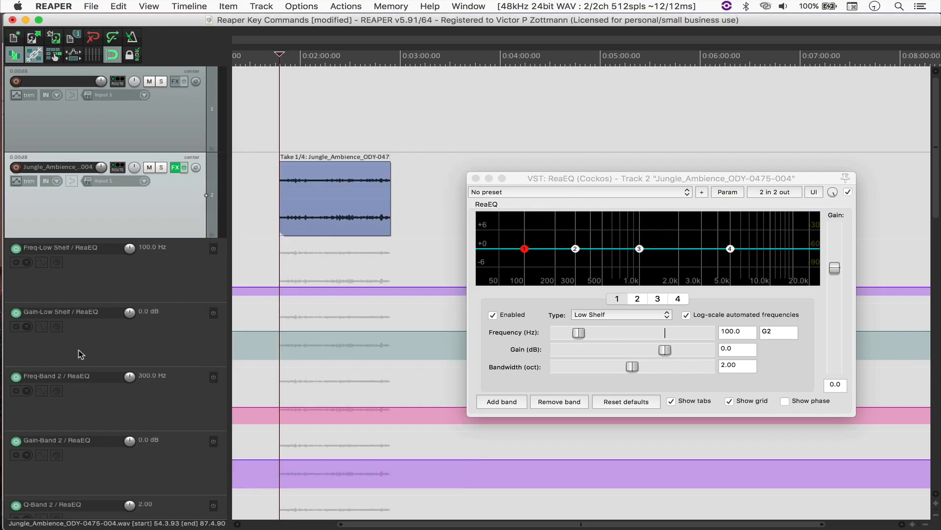
- Arm all envelopes for recording, then toggle the Freq-Low Shelf lane's arming
key("ctrl+a")
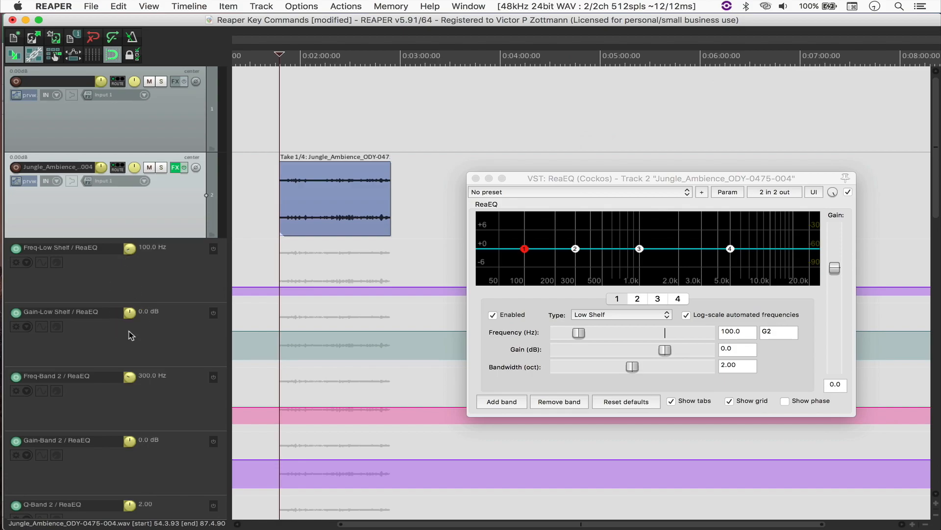
left_click(16, 250)
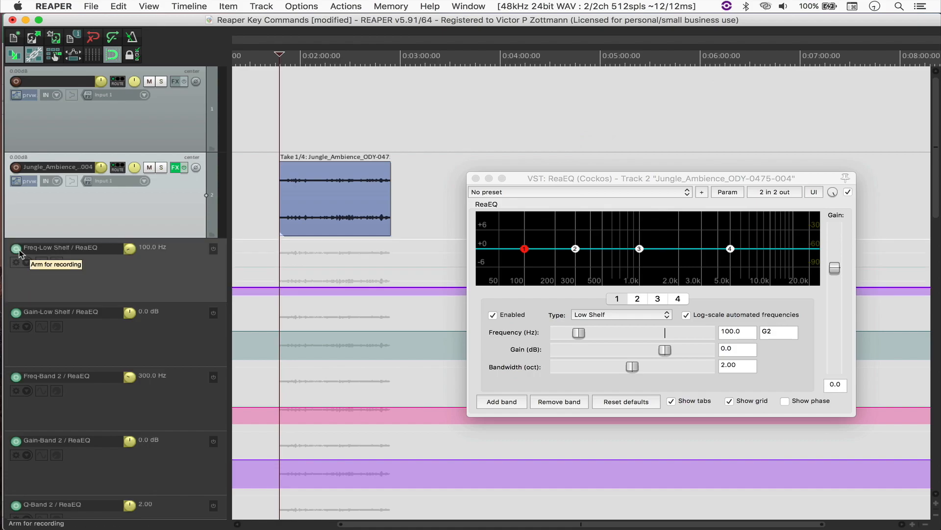
- Preview playback while briefly nudging ReaEQ bands 2 and 3 to hear the effect
left_click(249, 330)
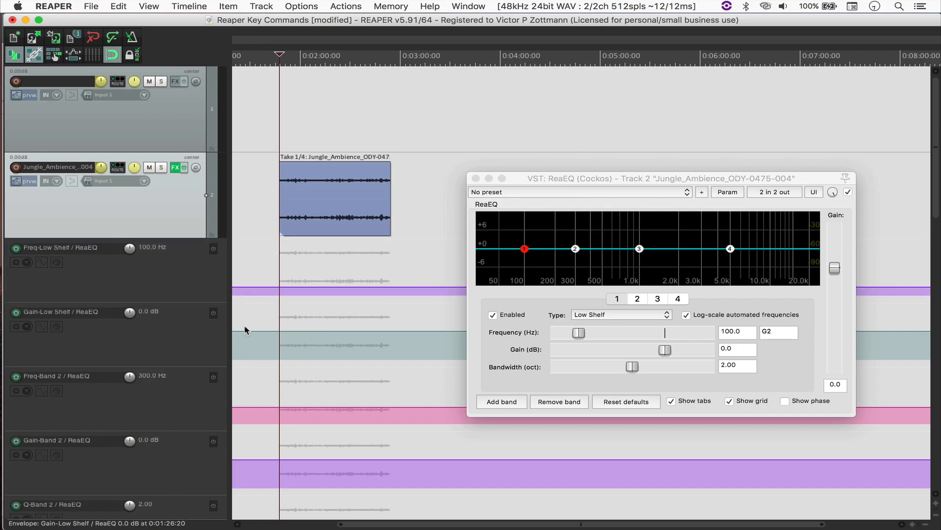
key("space")
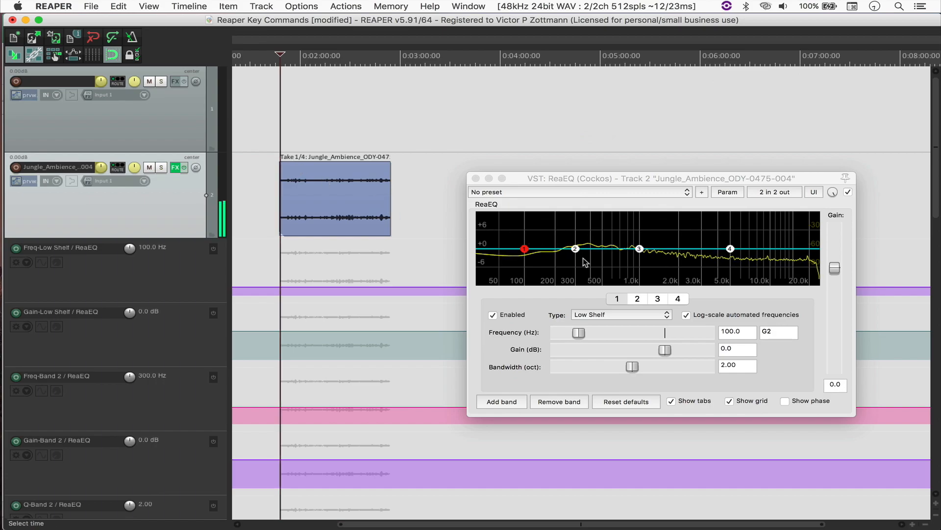
left_click_drag(577, 250, 575, 249)
mouse_move(639, 249)
left_mouse_down()
mouse_move(638, 259)
mouse_move(638, 249)
left_mouse_up()
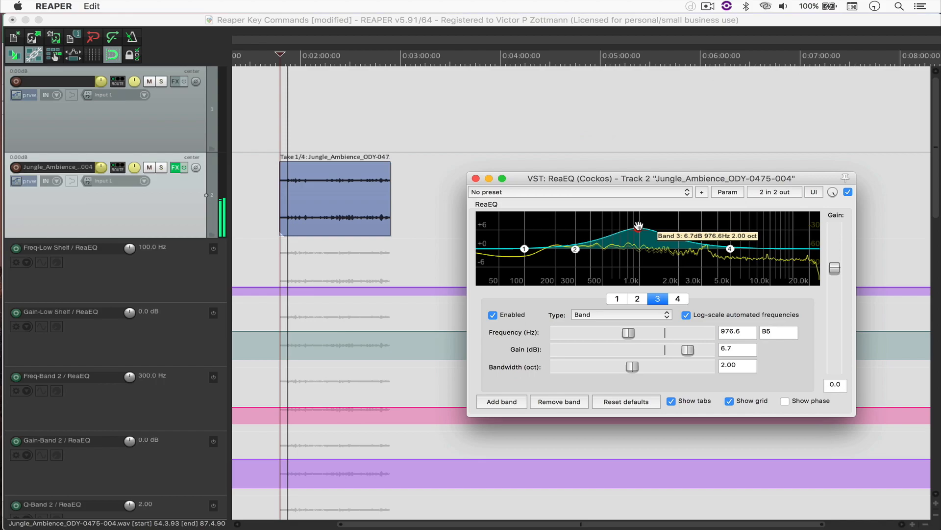
left_click(575, 248)
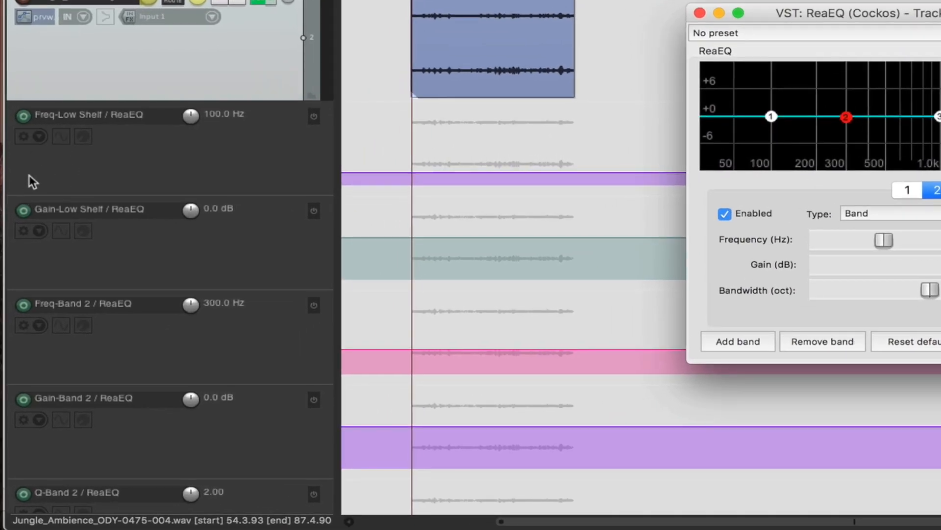
- Arm the Freq-Low Shelf envelope for automation recording in the Track Envelopes window
key("v")
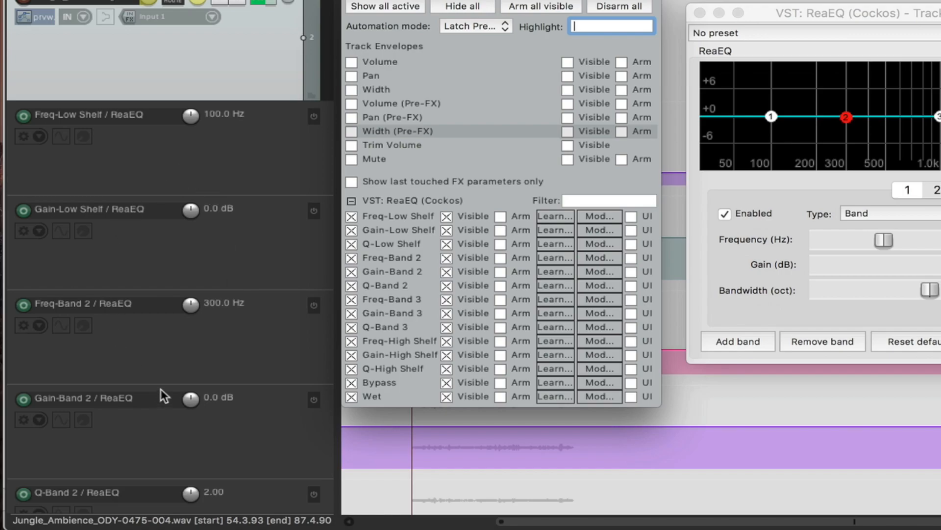
left_click(501, 216)
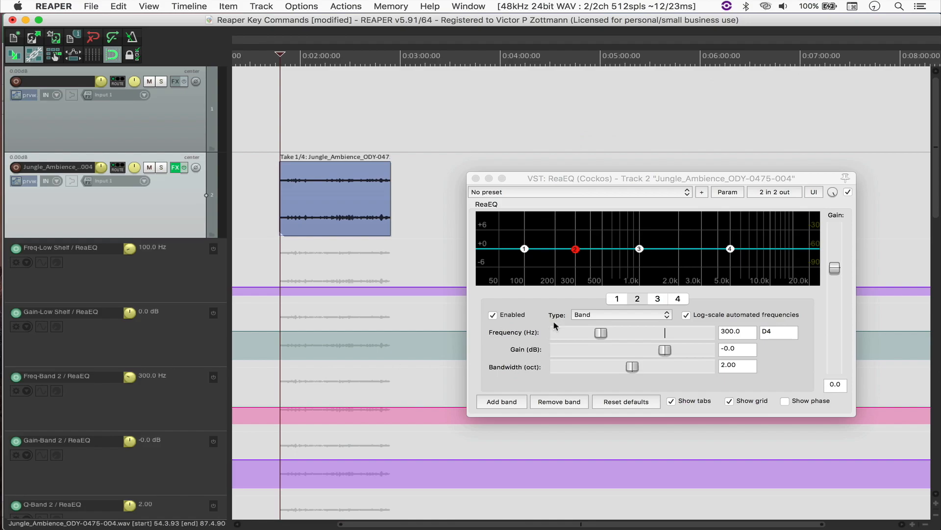
- During playback, boost band 2 near 310 Hz, cut band 3 near 1 kHz and lift the 4.1 kHz high shelf
key("space")
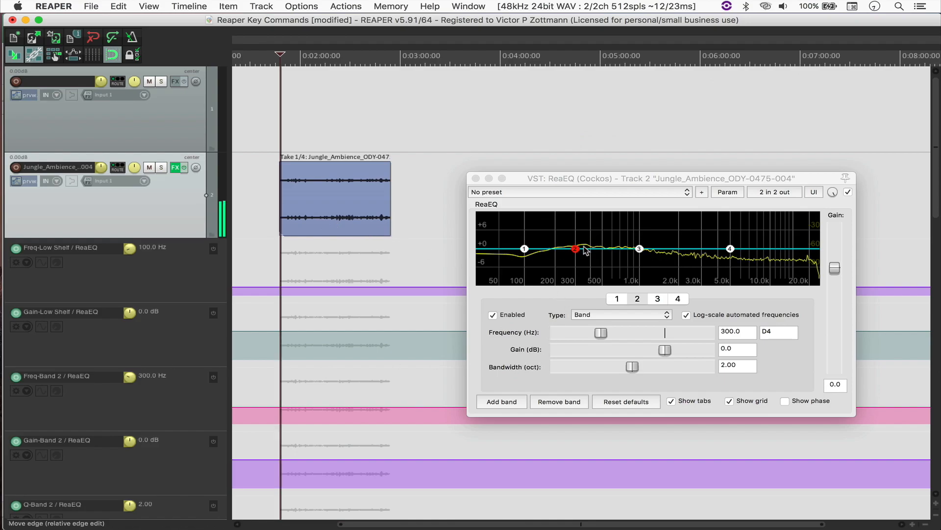
left_click_drag(575, 250, 581, 225)
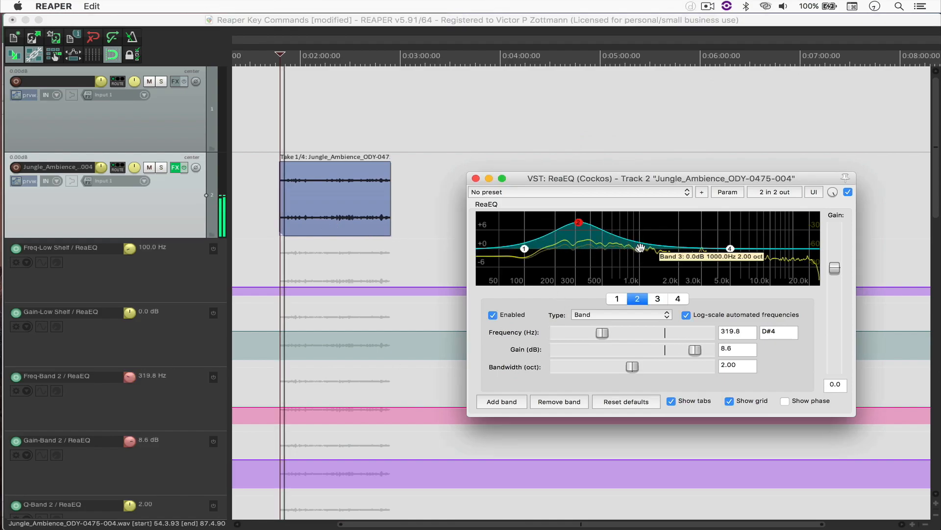
left_click_drag(638, 249, 640, 267)
left_click_drag(729, 249, 720, 225)
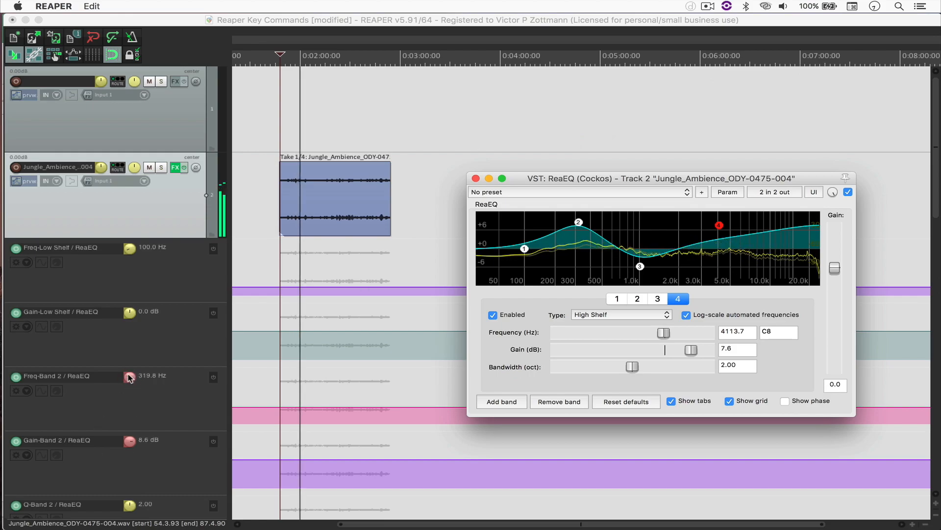
scroll(132, 380, "down", 5)
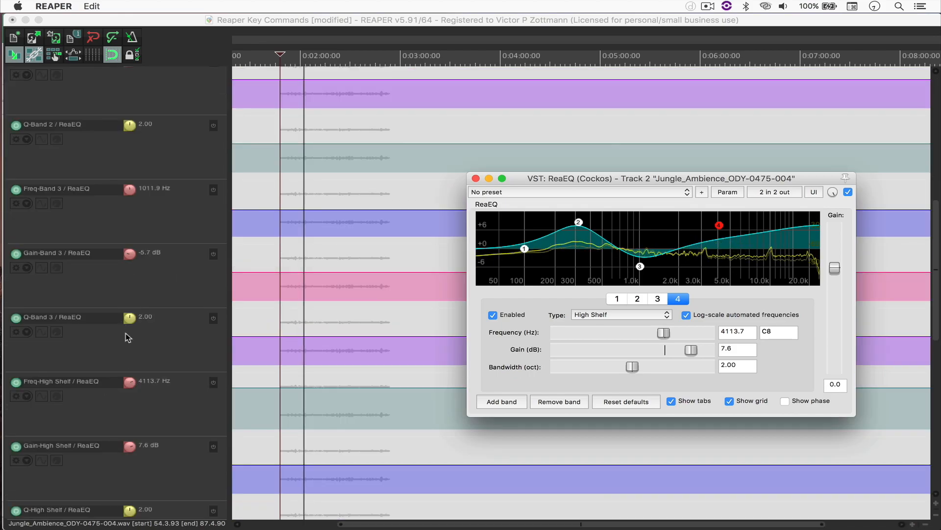
scroll(145, 339, "down", 5)
scroll(146, 338, "up", 5)
scroll(146, 338, "up", 5)
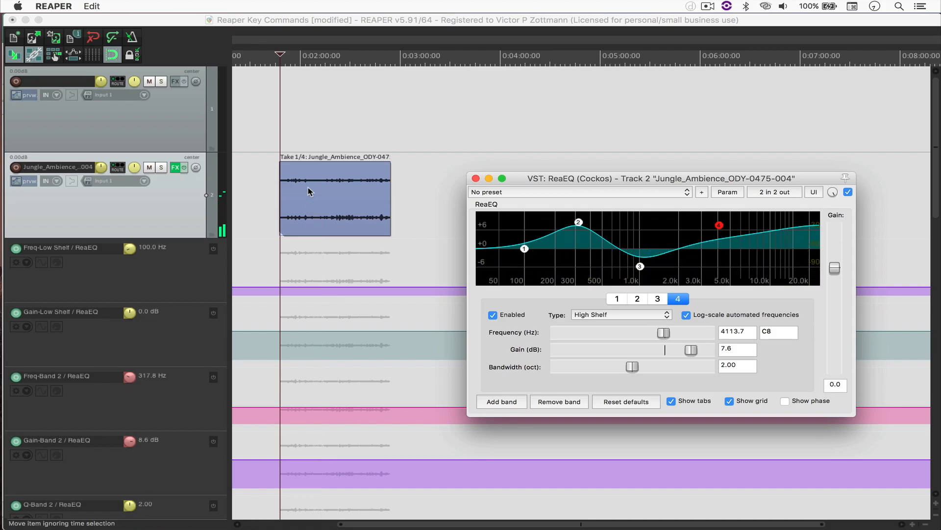
- Write the current EQ values as envelope points across a time selection around two minutes
left_click_drag(298, 129, 359, 127)
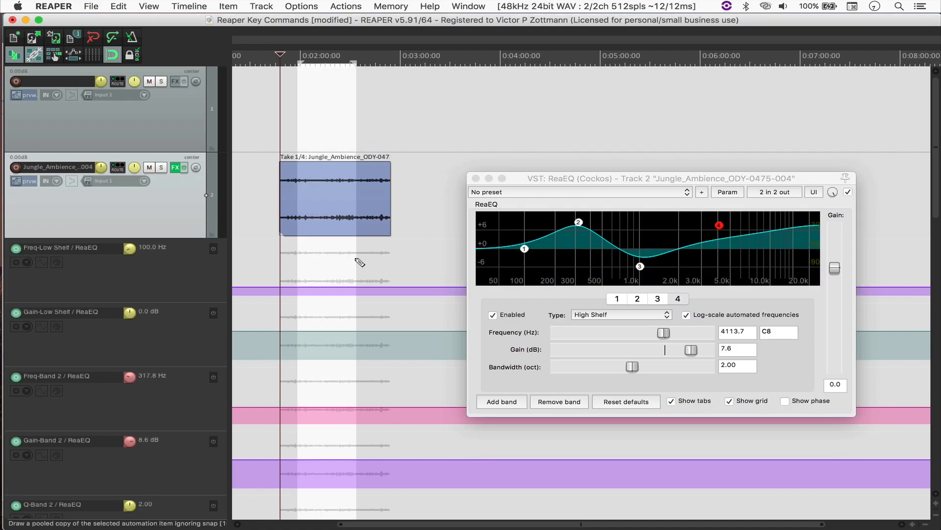
key("ctrl+shift+i")
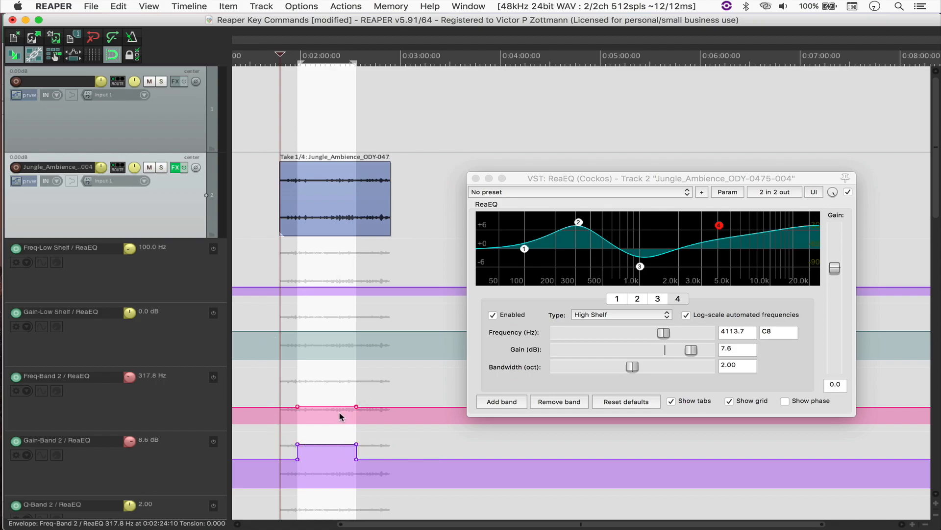
scroll(339, 369, "down", 3)
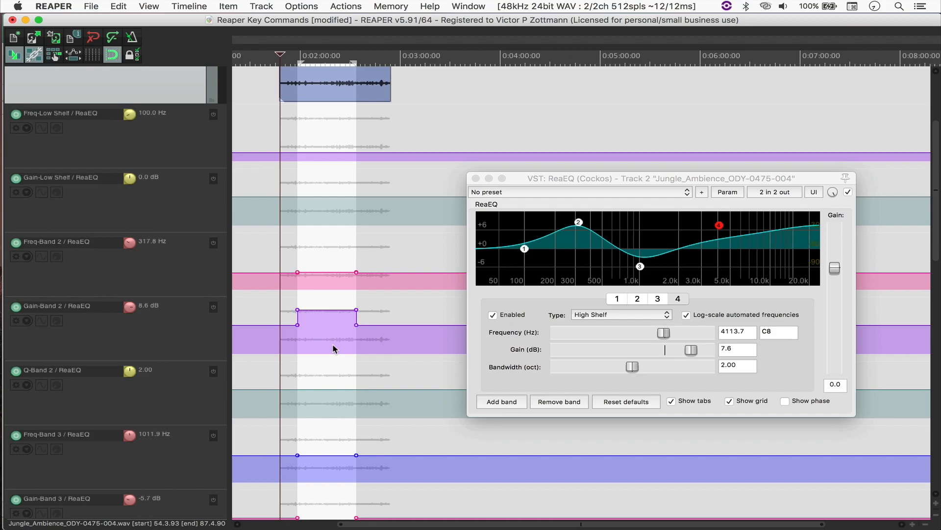
scroll(333, 349, "down", 3)
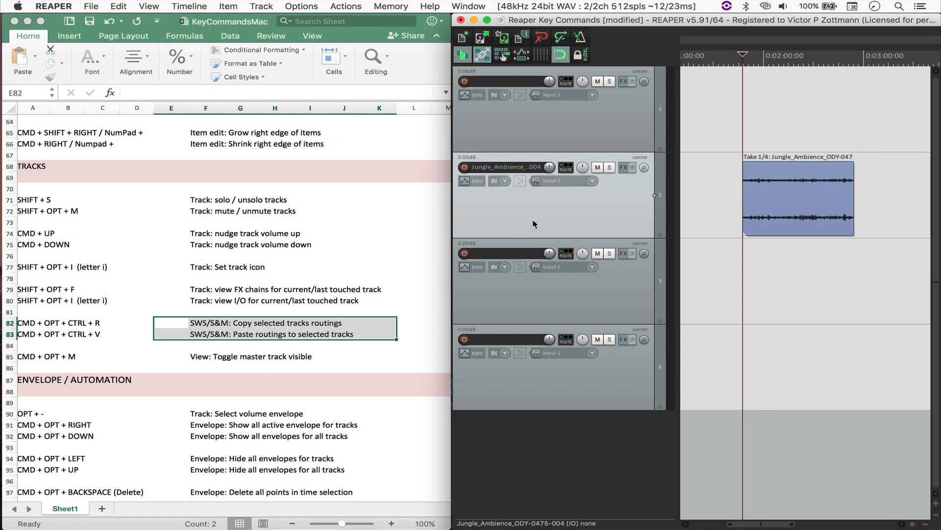
- Give track 2 new sends to tracks 3 and 4 in its Routing window
key("shift+alt+i")
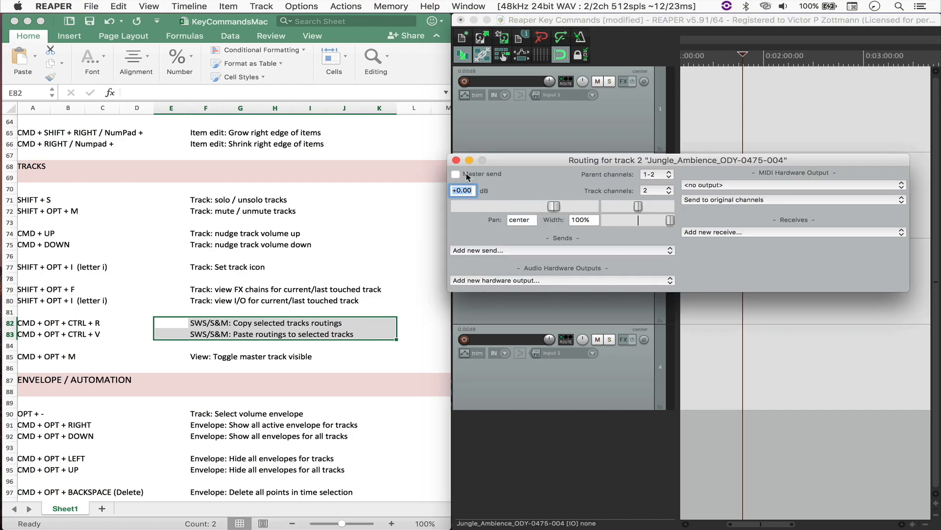
left_click(485, 250)
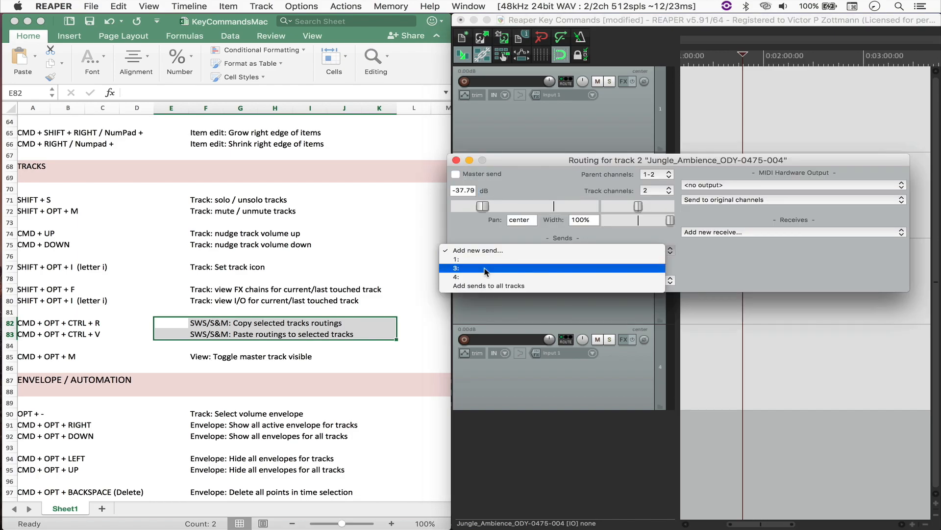
left_click(485, 268)
left_click(486, 250)
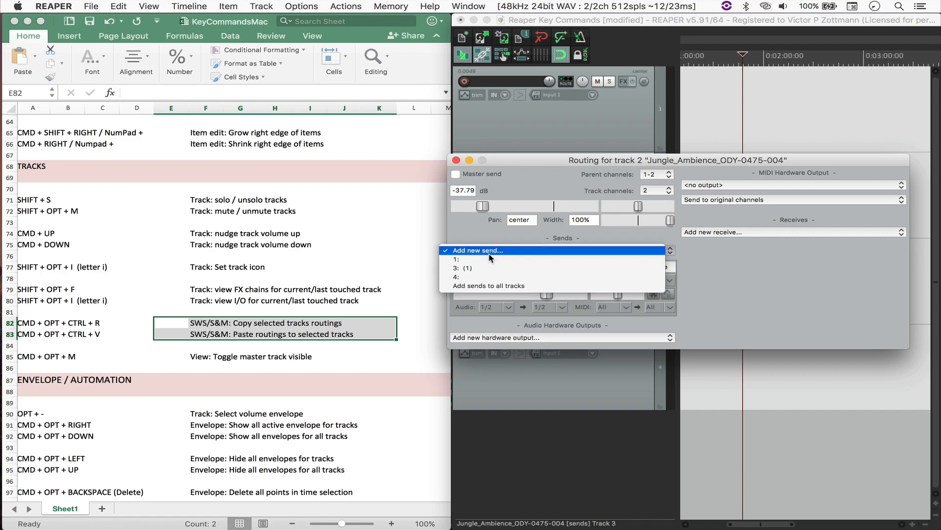
left_click(492, 285)
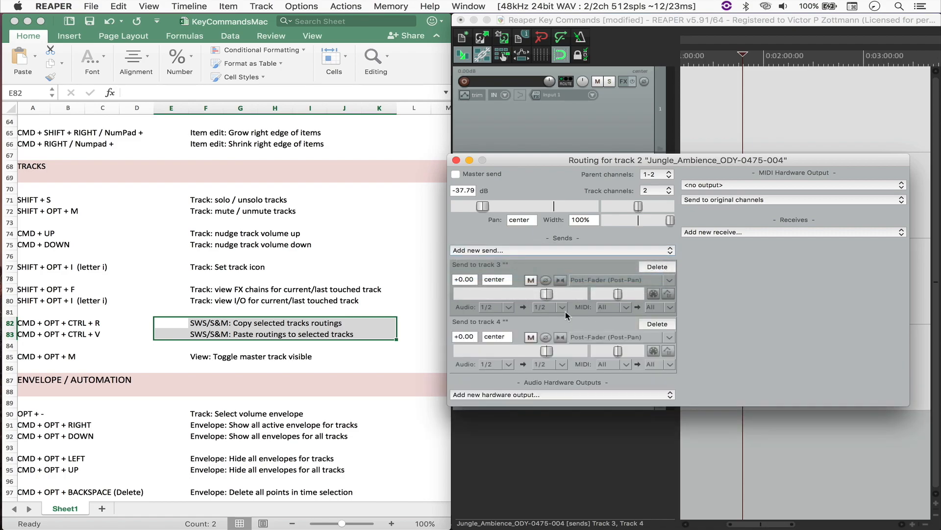
left_click_drag(545, 161, 641, 160)
left_click(577, 137)
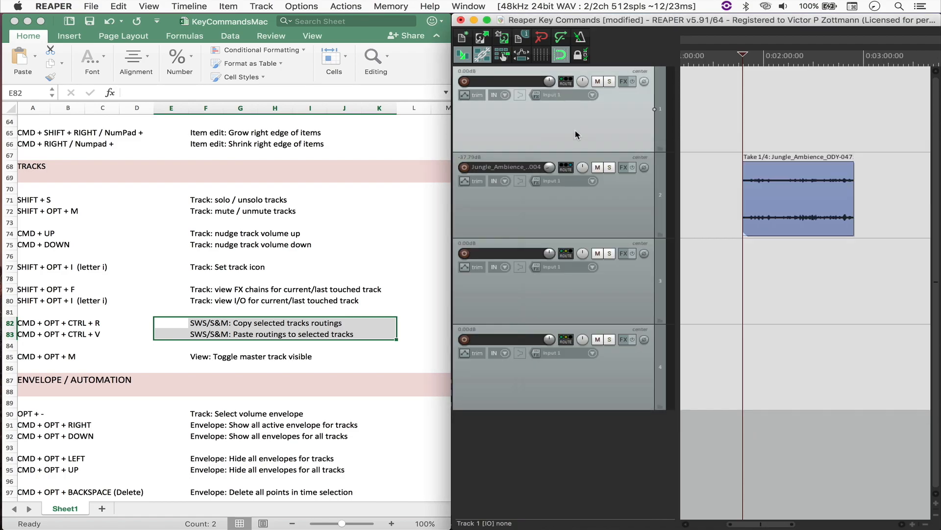
- Copy track 2's routing to track 1 with the SWS shortcuts and confirm its sends to tracks 3 and 4
left_click(566, 81)
left_click(457, 74)
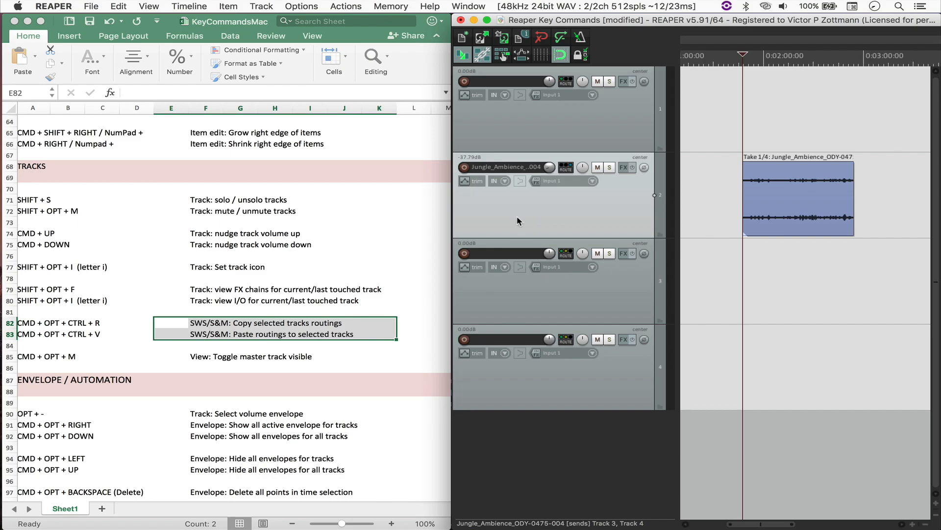
left_click(599, 125)
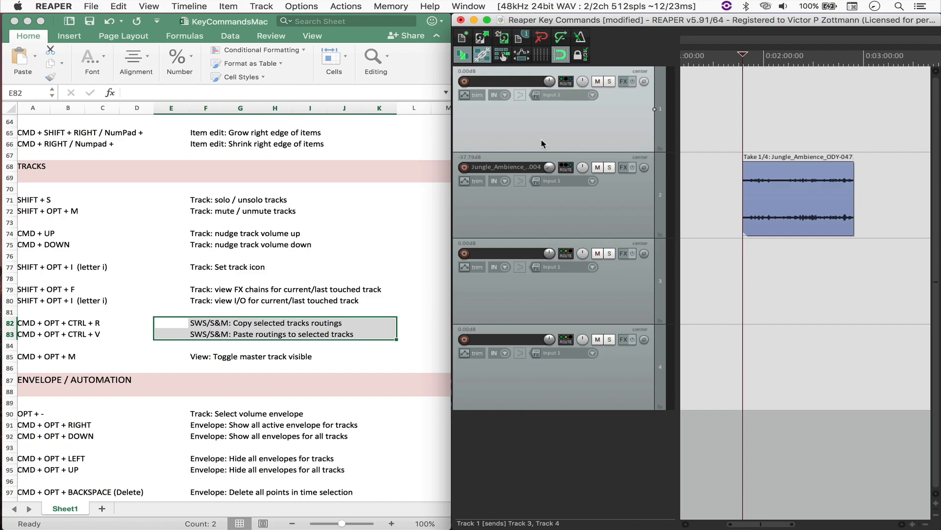
key("shift+alt+i")
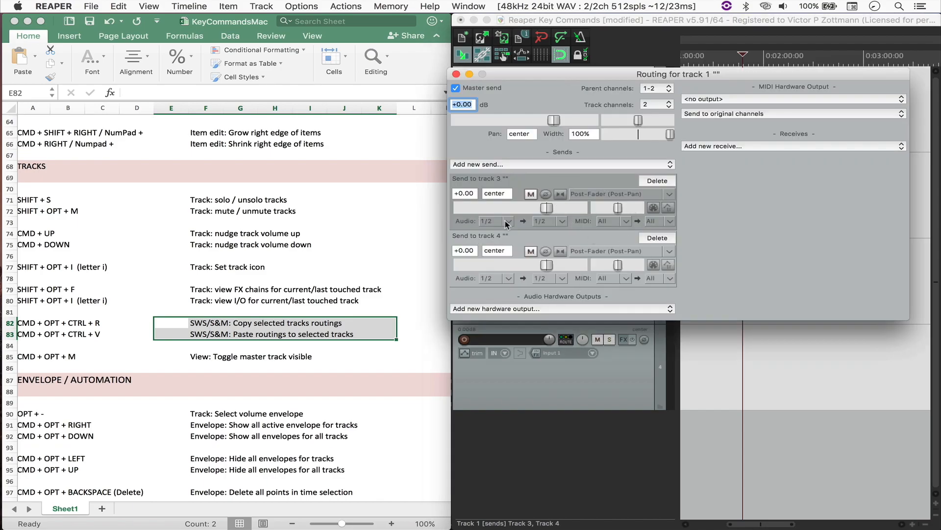
left_click(457, 73)
left_click(703, 210)
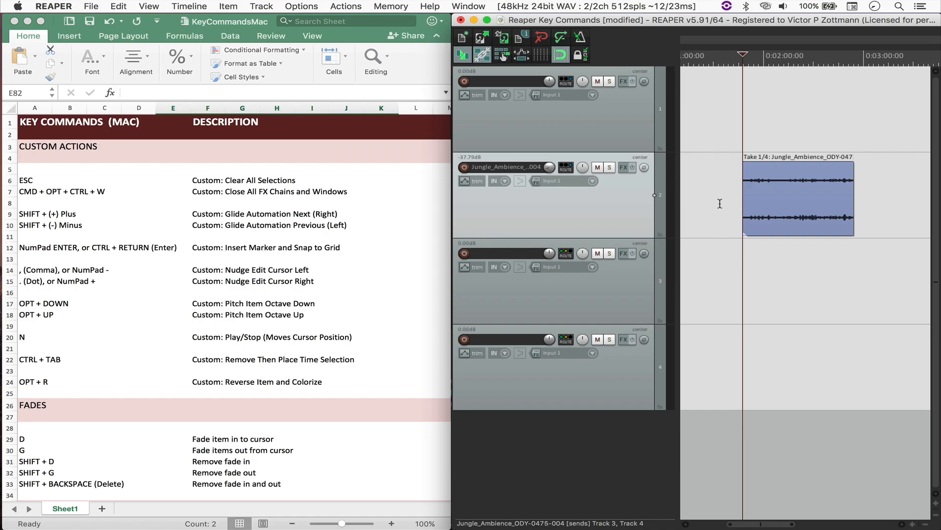
key("shift+slash")
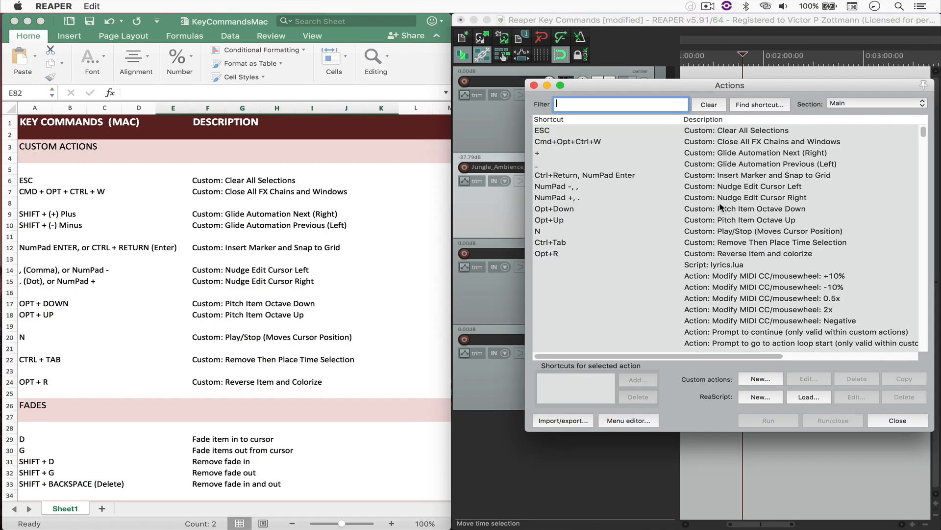
left_click_drag(751, 86, 727, 85)
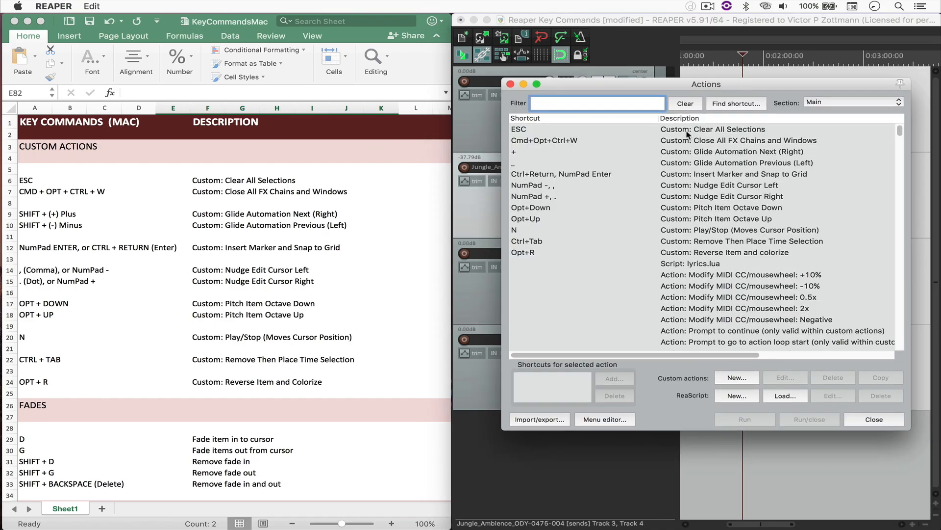
left_click(688, 131)
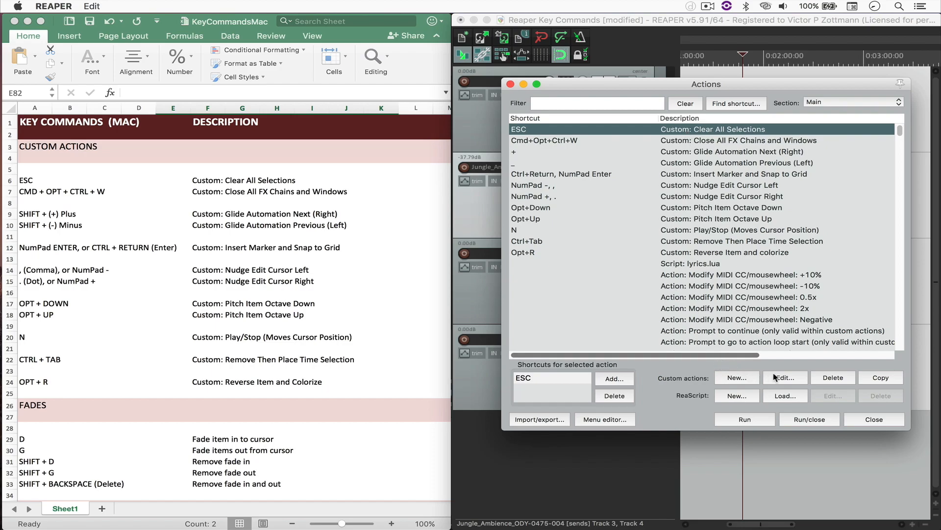
left_click(784, 377)
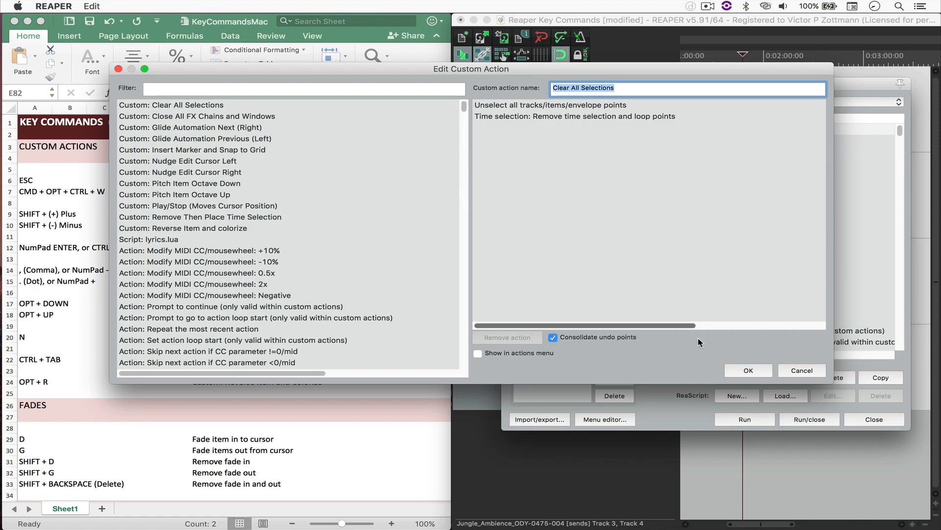
left_click(749, 370)
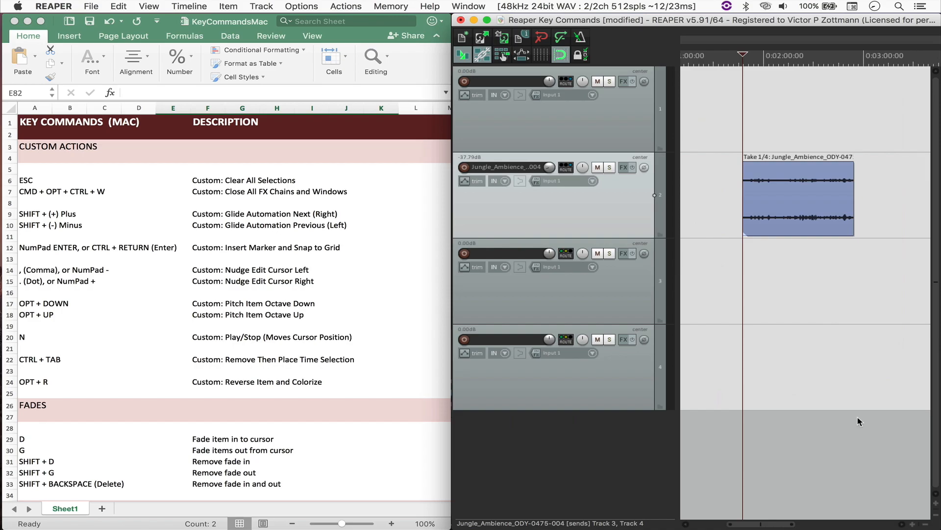
scroll(247, 388, "down", 10)
scroll(248, 388, "down", 10)
scroll(248, 389, "down", 5)
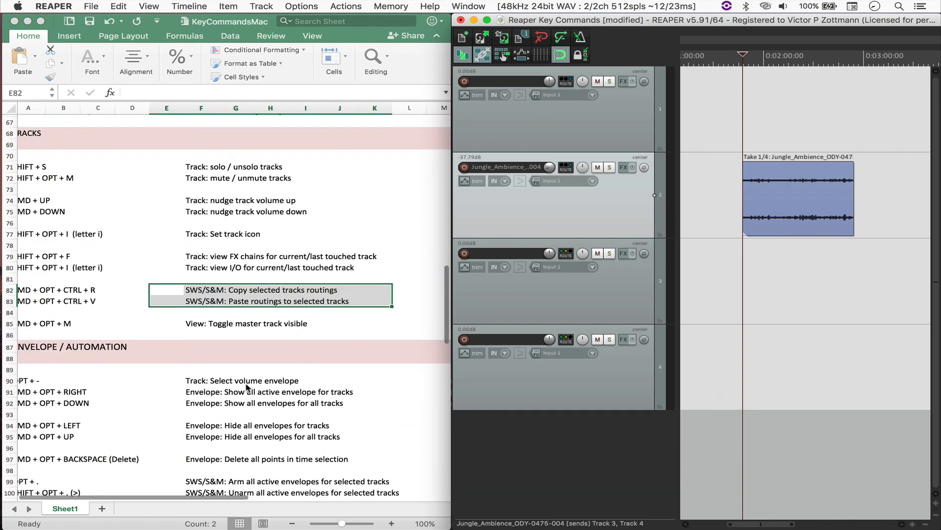
scroll(248, 389, "down", 5)
scroll(248, 388, "down", 10)
scroll(248, 389, "down", 3)
scroll(248, 388, "up", 4)
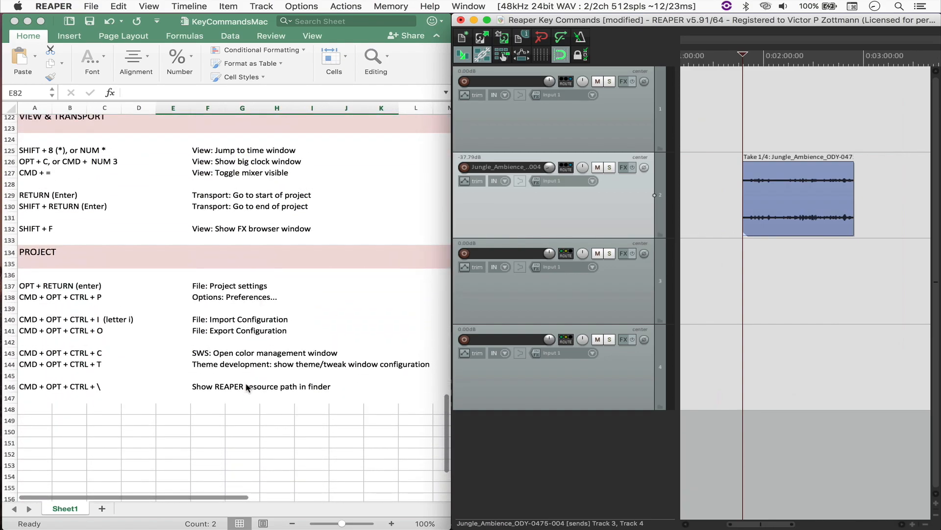
- Highlight the Import/Export Configuration rows in the shortcut spreadsheet and return to REAPER
left_click(177, 319)
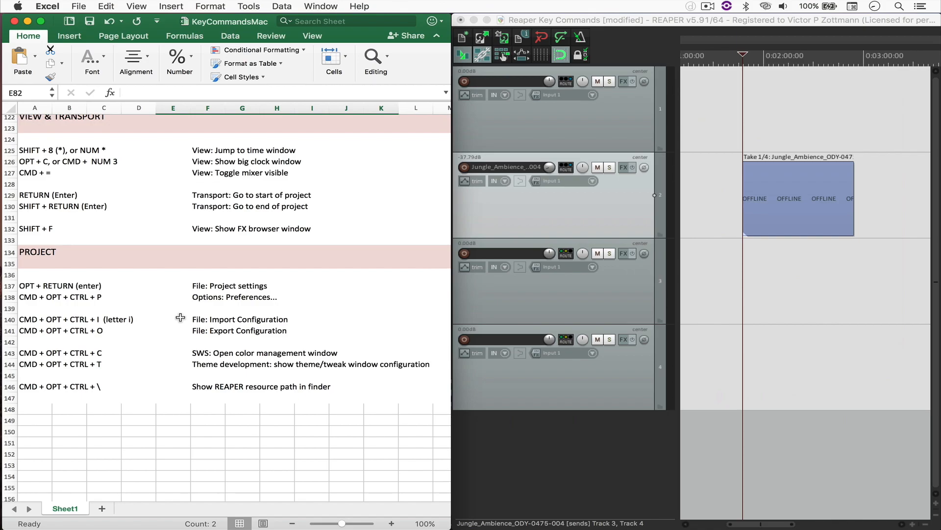
left_click_drag(173, 320, 324, 335)
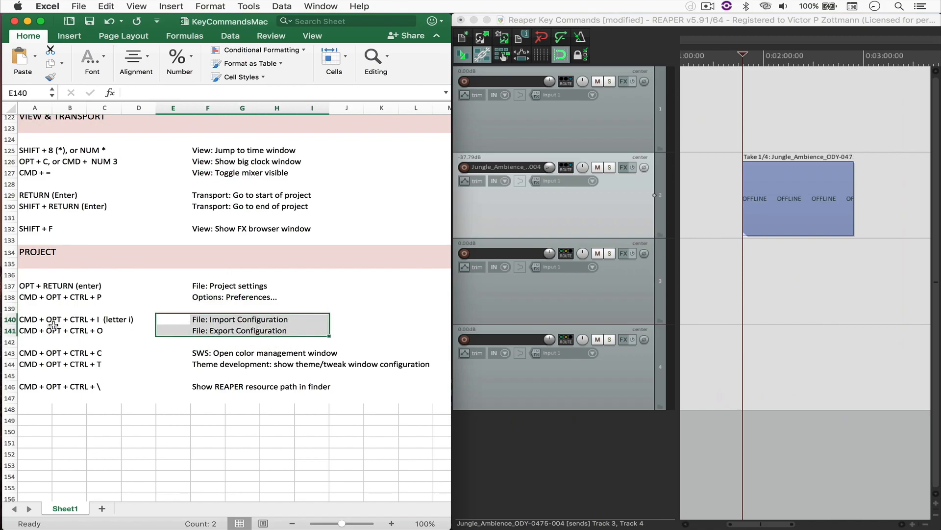
left_click(745, 233)
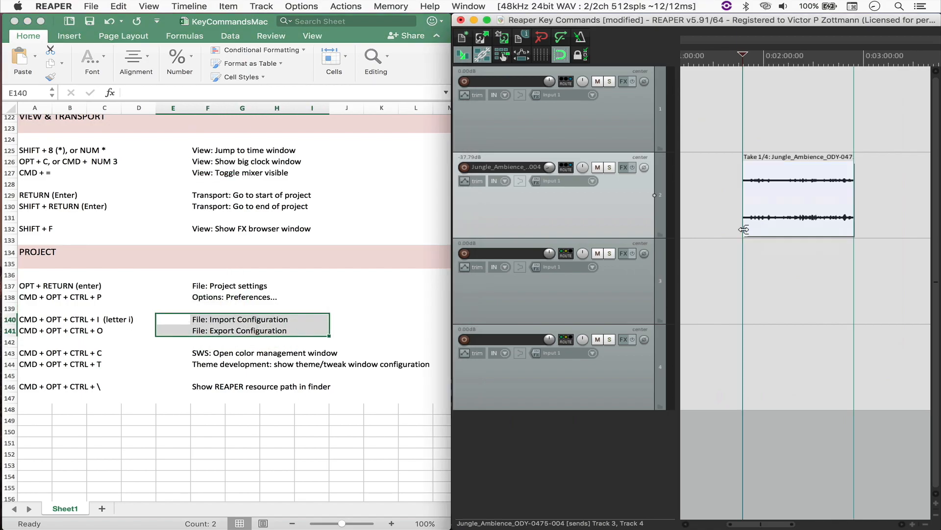
- Export the full 4278-file configuration as ReaperKeys_Mac, replacing the existing ReaperConfigZip
key("super+alt+ctrl+o")
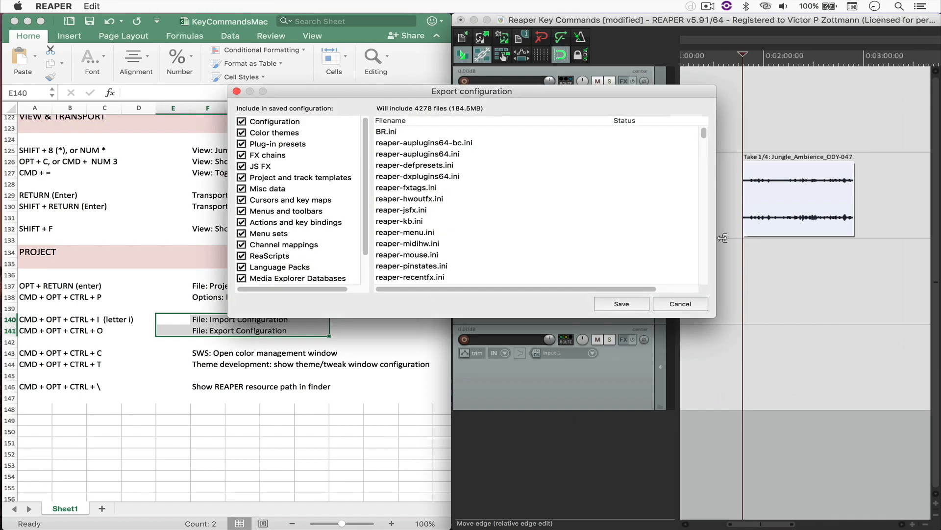
left_click(621, 304)
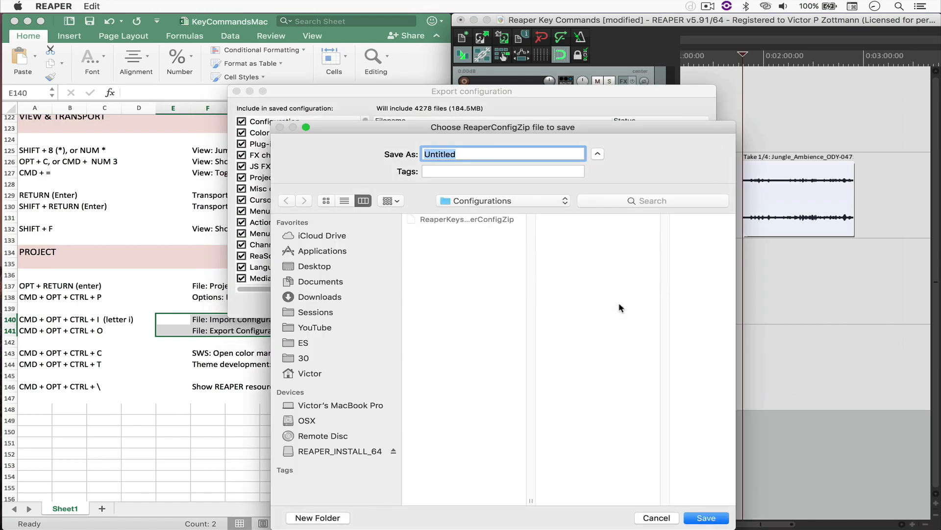
left_click(472, 221)
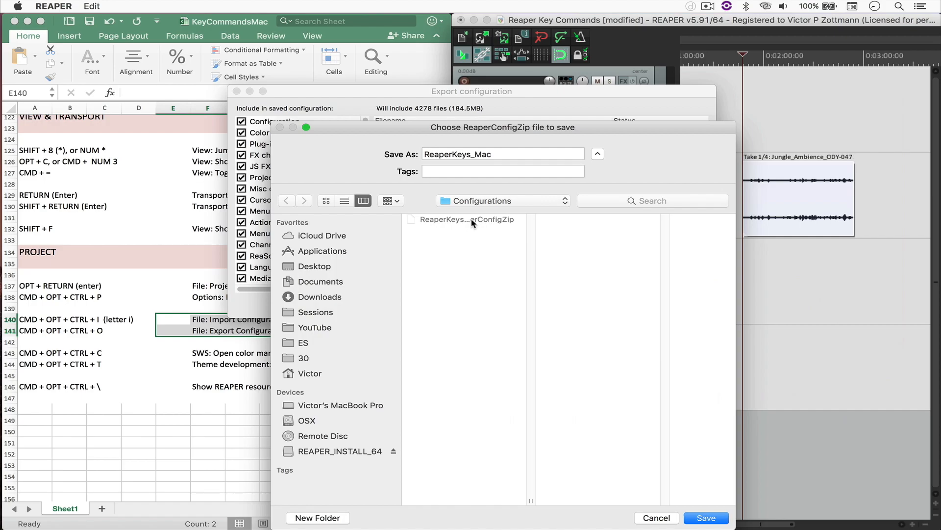
left_click(706, 518)
left_click(581, 206)
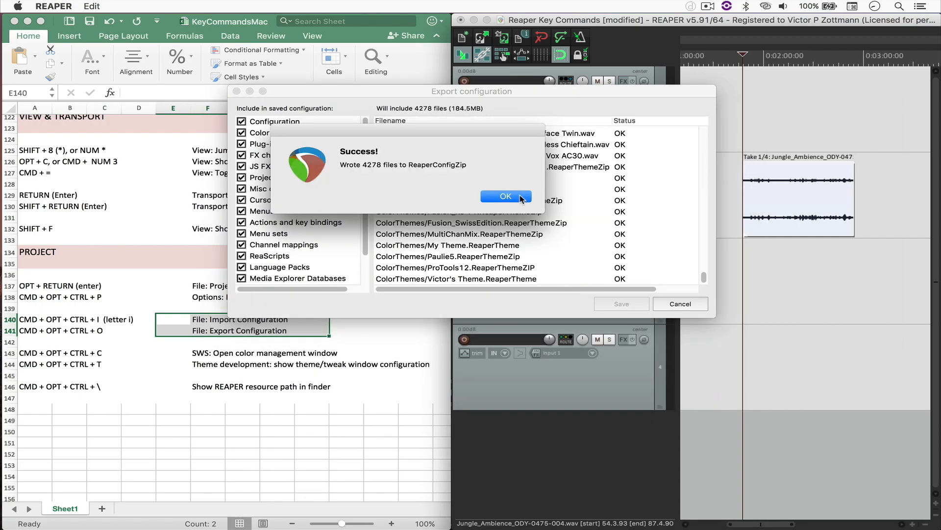
left_click(506, 196)
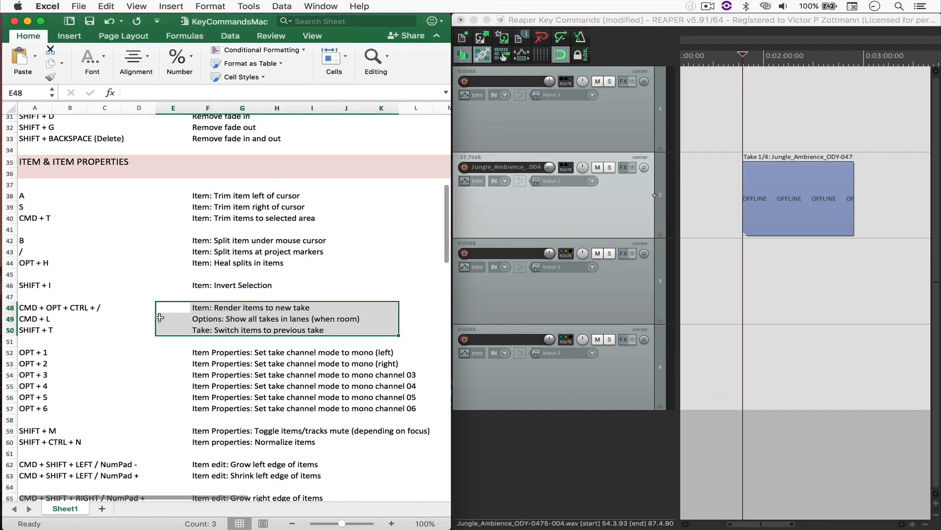
left_click_drag(163, 308, 387, 331)
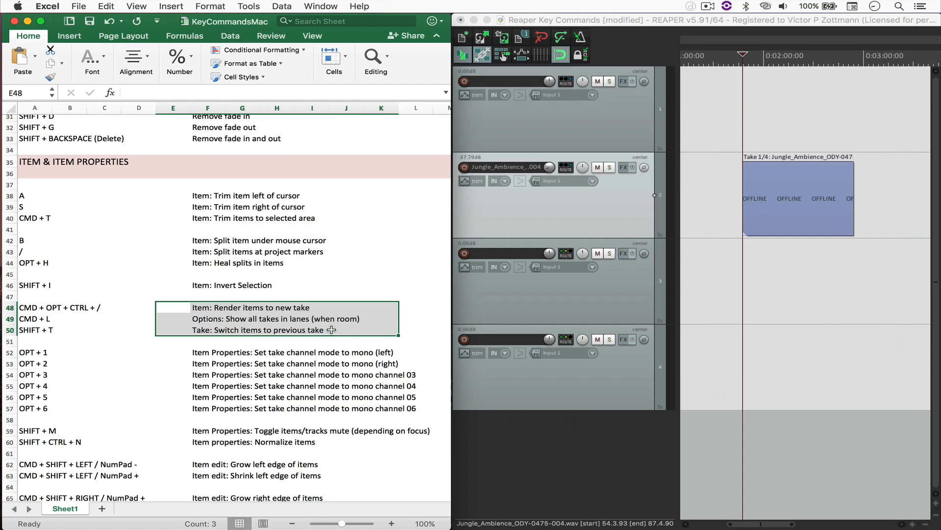
left_click(707, 221)
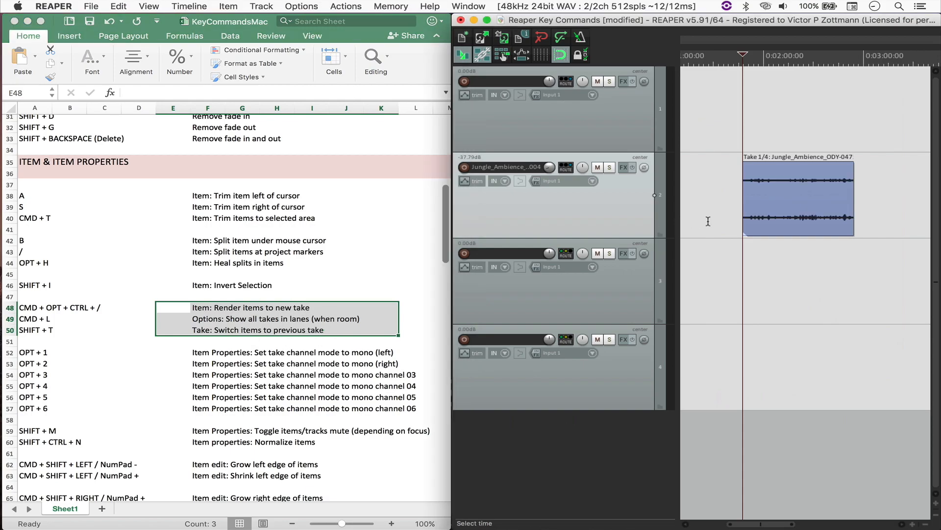
key("cmd+comma")
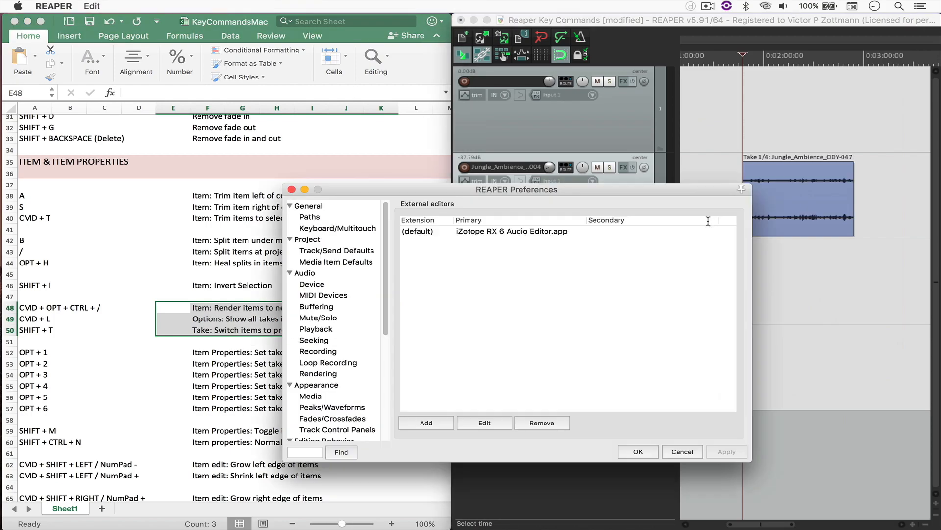
scroll(349, 318, "down", 5)
left_click(329, 403)
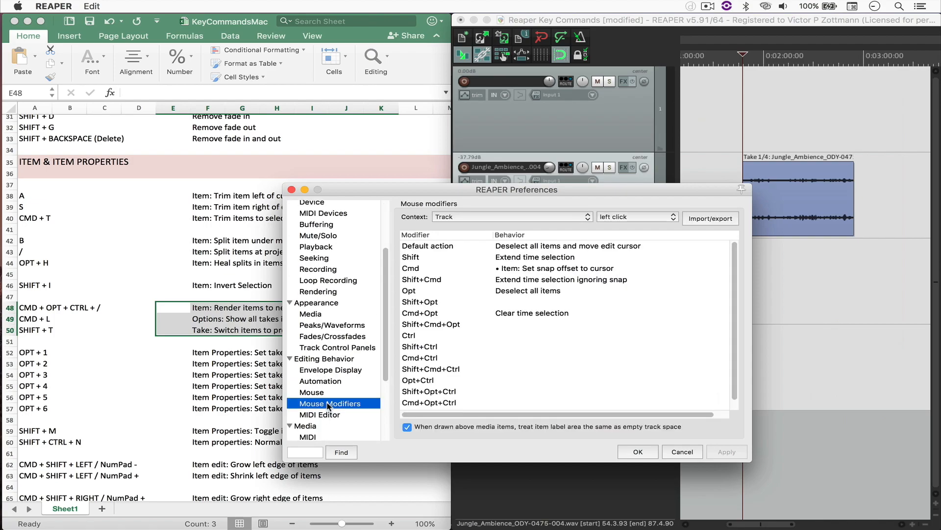
left_click(474, 217)
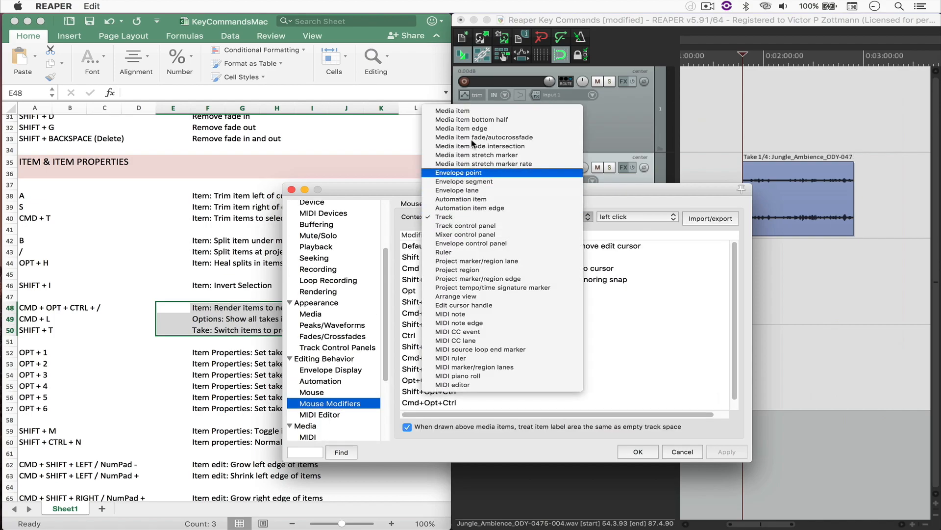
left_click(463, 112)
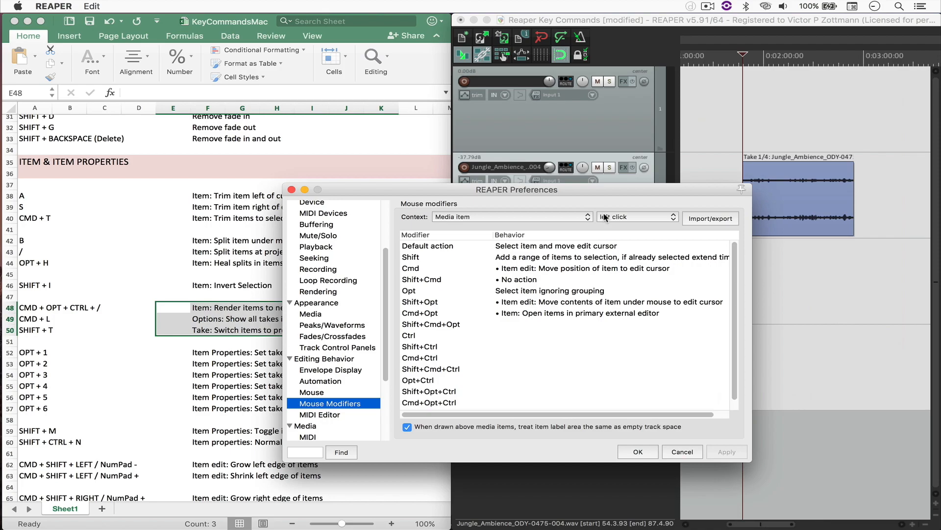
left_click(632, 218)
left_click(609, 236)
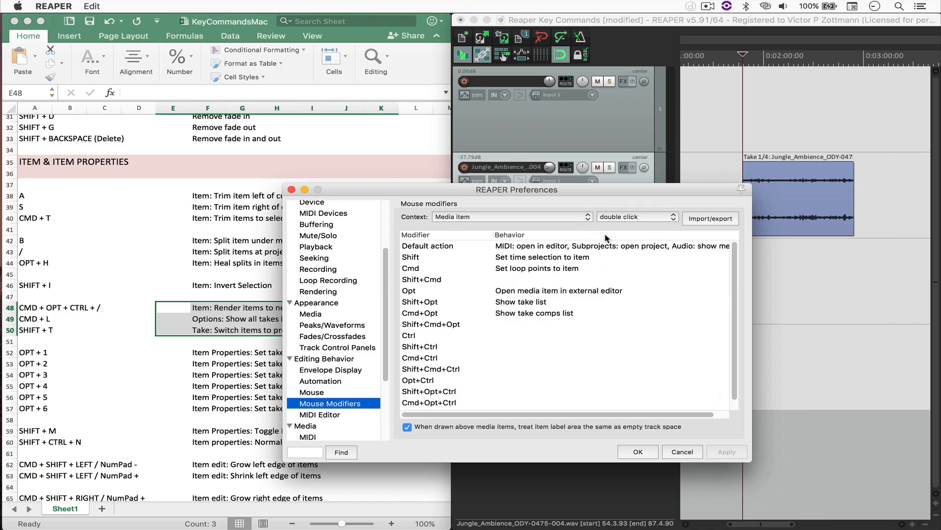
left_click(414, 292)
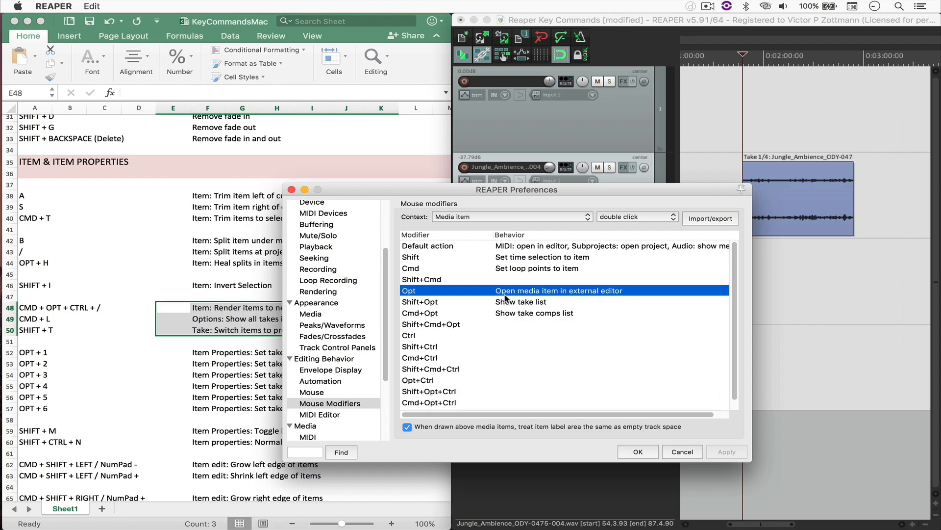
scroll(354, 323, "down", 5)
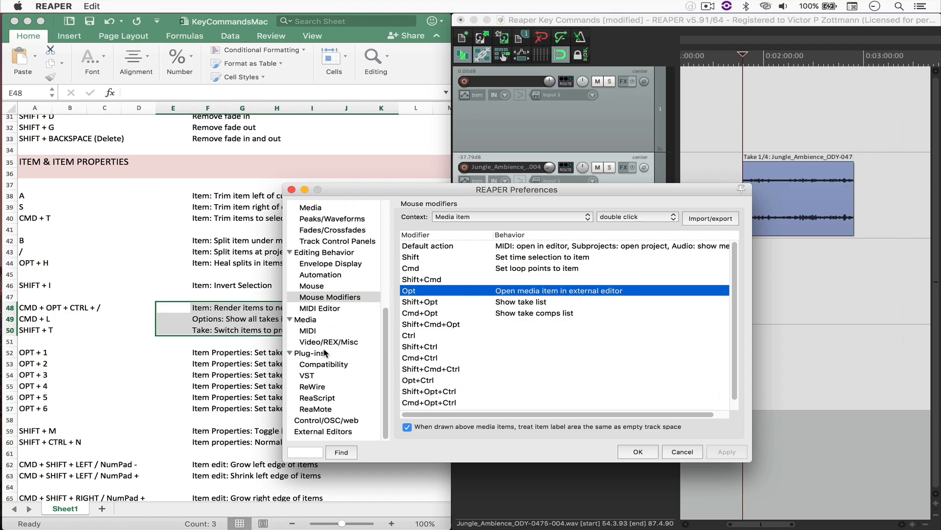
scroll(339, 347, "down", 3)
left_click(316, 435)
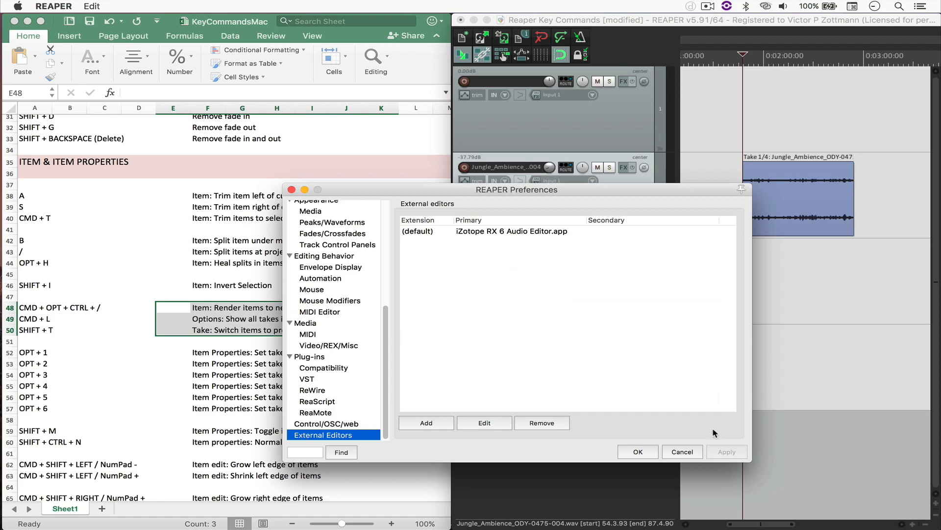
left_click(682, 451)
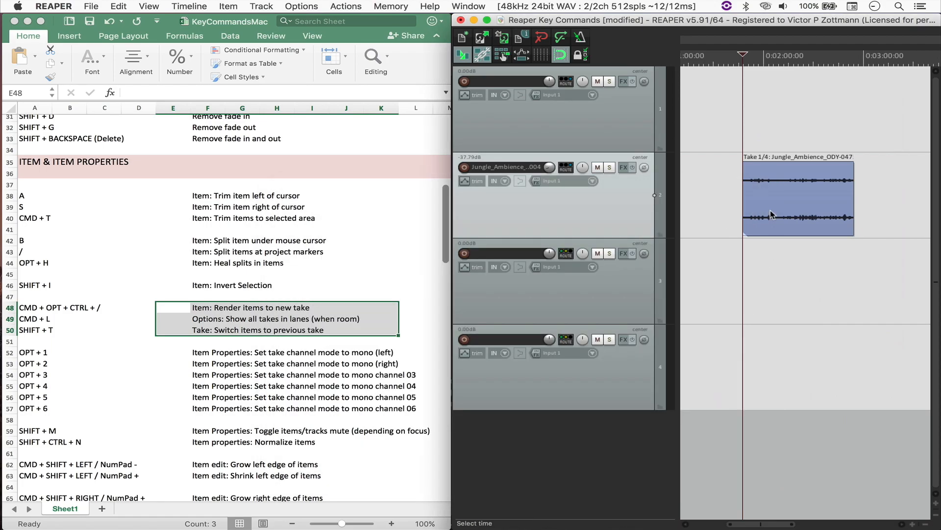
- Send the item to iZotope RX 6 and select the 1.2–1.9 kHz area from 0:08 to 0:13 of the render
double_click(752, 187)
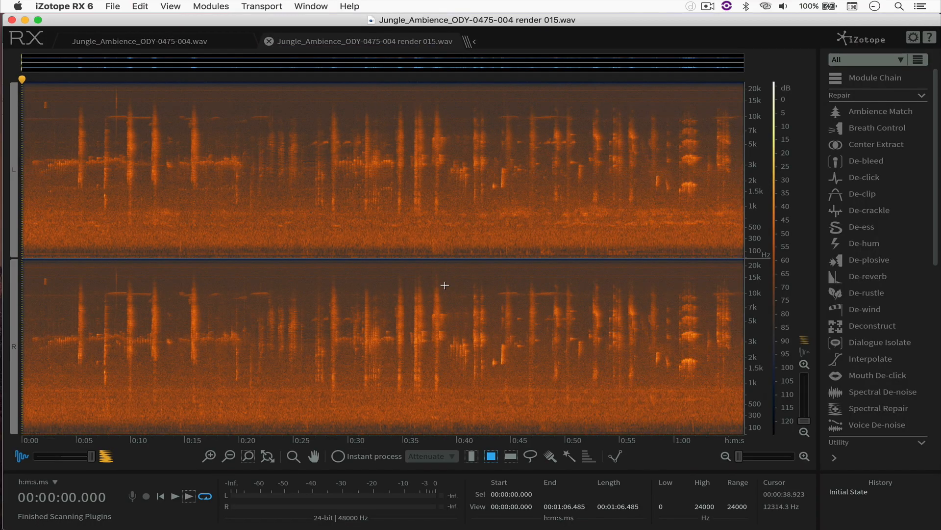
key("super+a")
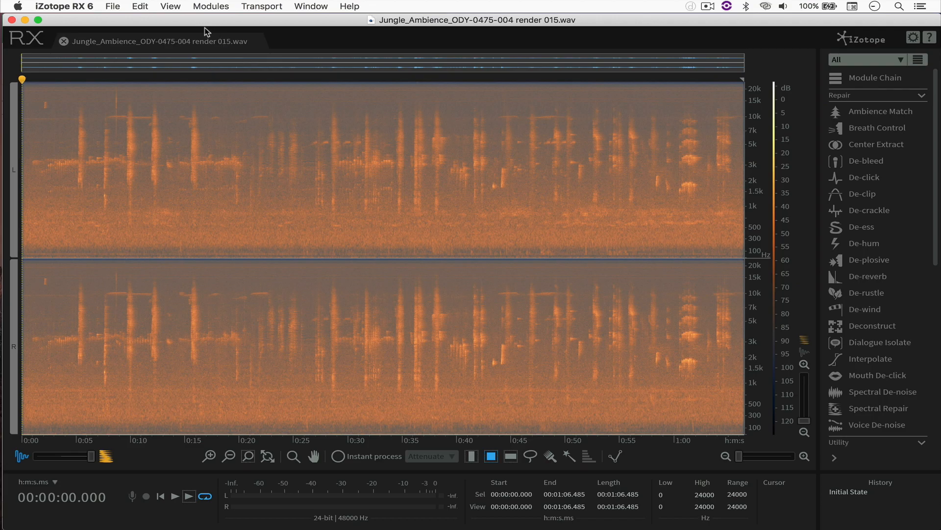
left_click(92, 173)
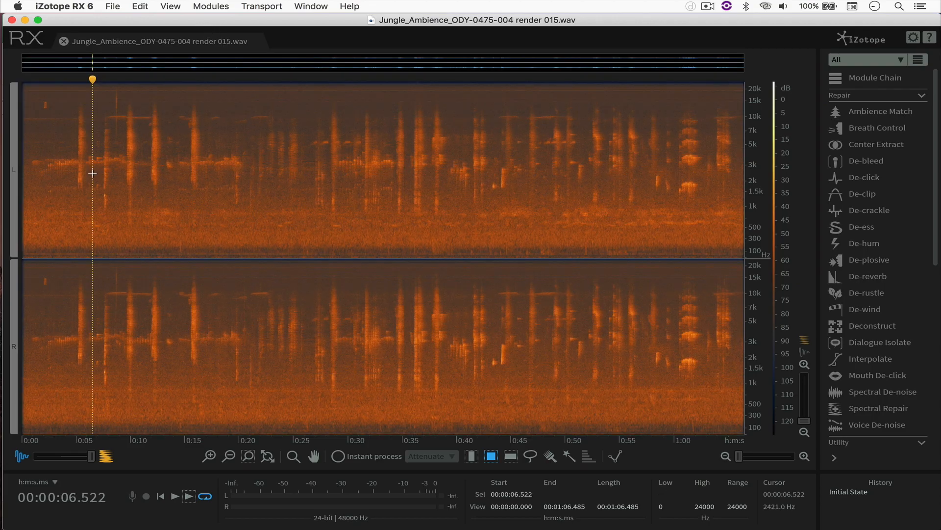
left_click_drag(112, 184, 166, 200)
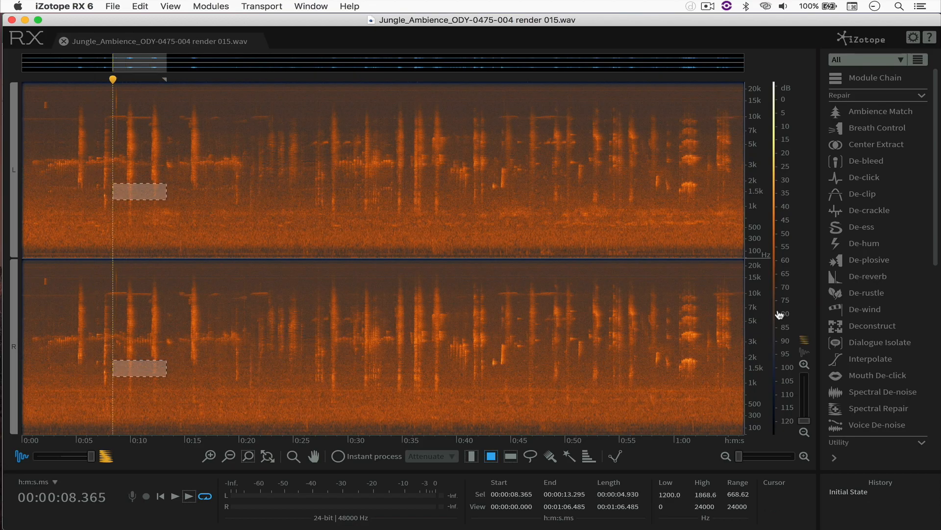
- Apply Spectral Repair Attenuate to the selection and overwrite the original rendered file
left_click(879, 408)
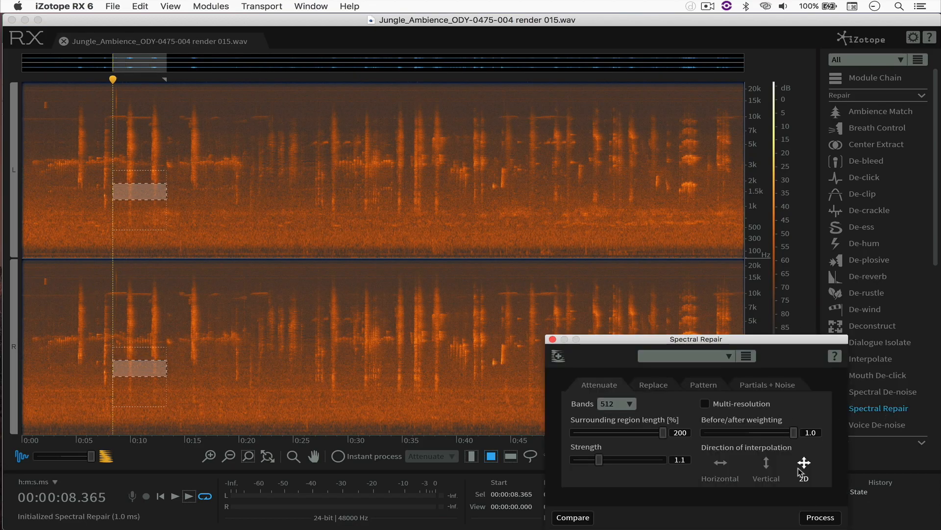
left_click(814, 520)
left_click(331, 223)
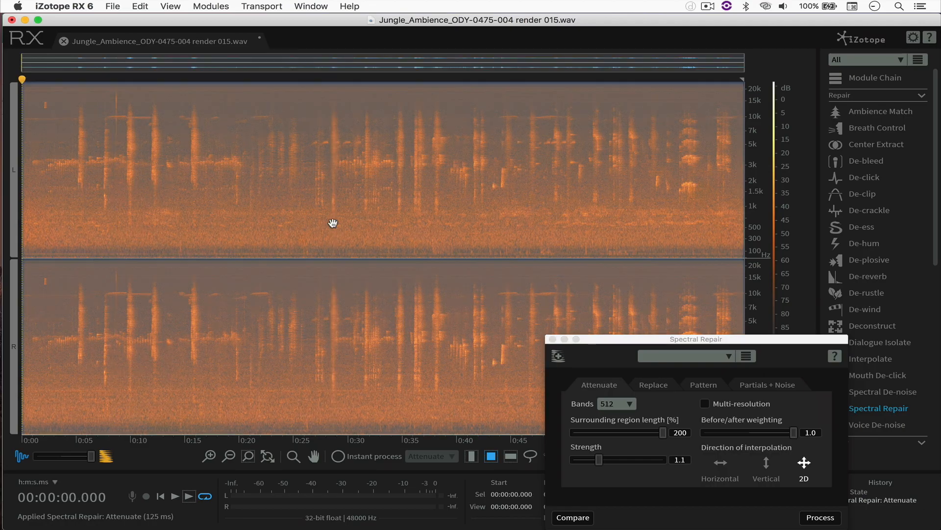
left_click(113, 6)
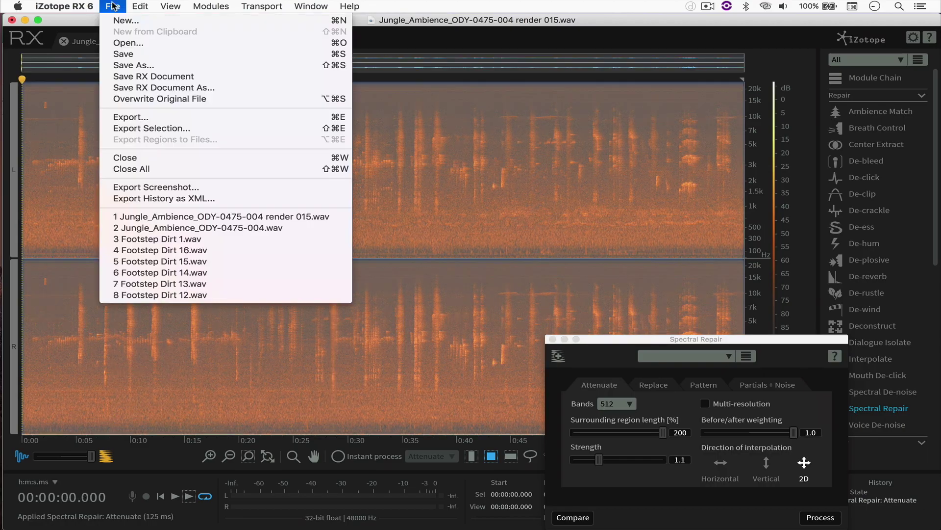
left_click(126, 98)
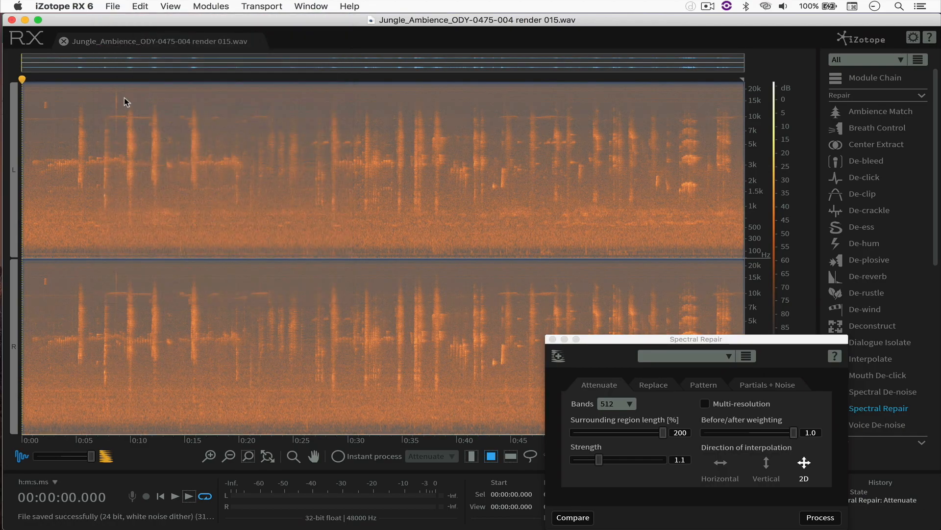
- Select the RX-edited Jungle_Ambience item in REAPER and bring the shortcut spreadsheet forward
key("super+Tab")
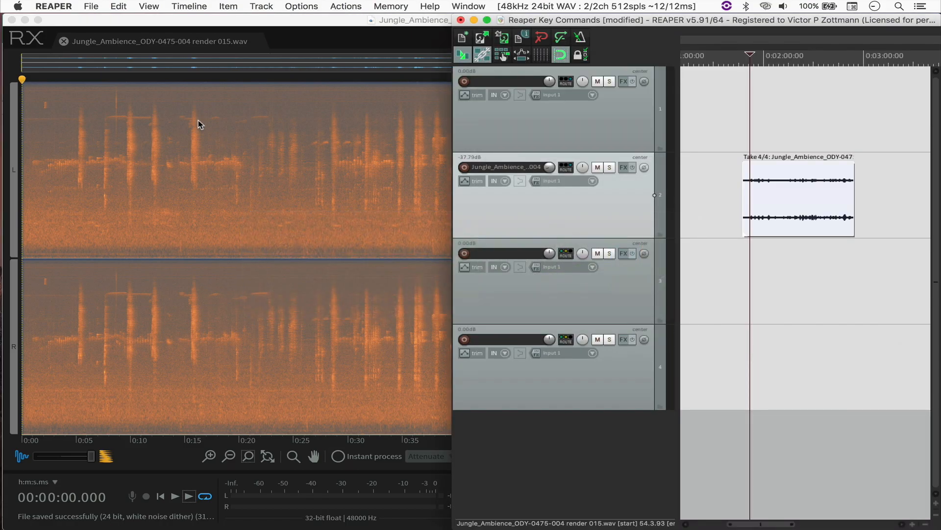
left_click(790, 203)
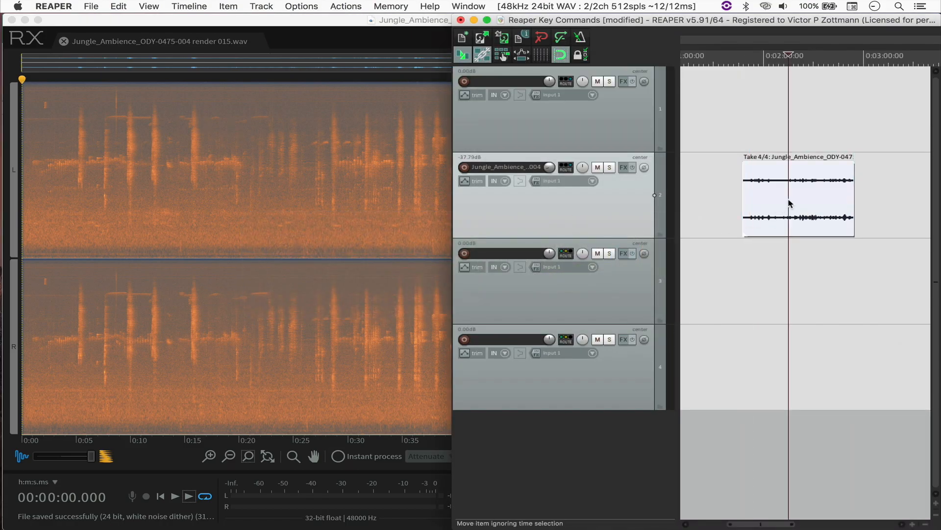
left_click(775, 205)
left_click(756, 205)
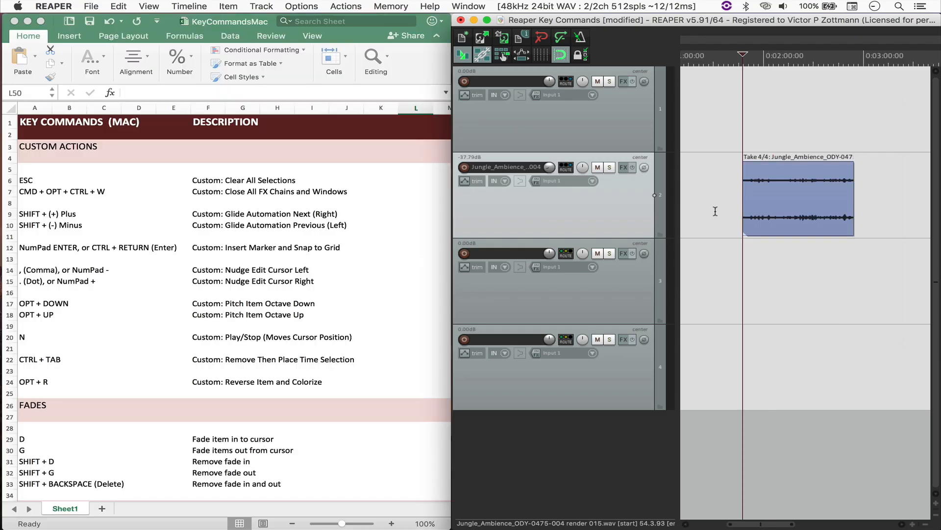